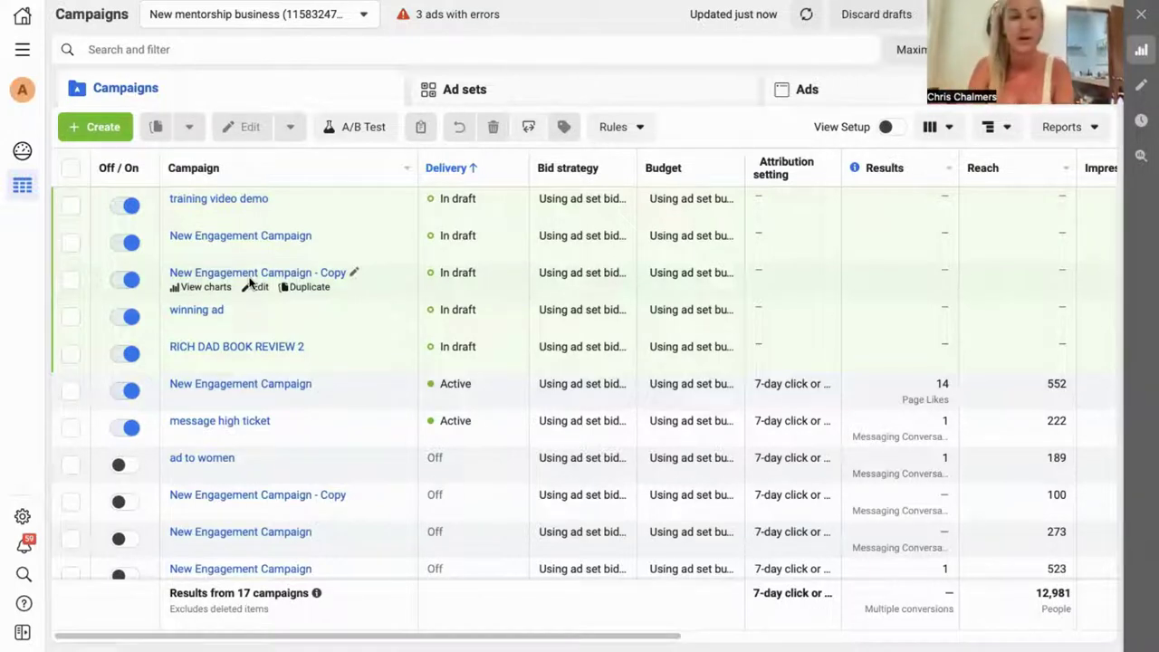
# - Create a new campaign with the Auction buying type and the Engagement objective
pyautogui.click(102, 126)
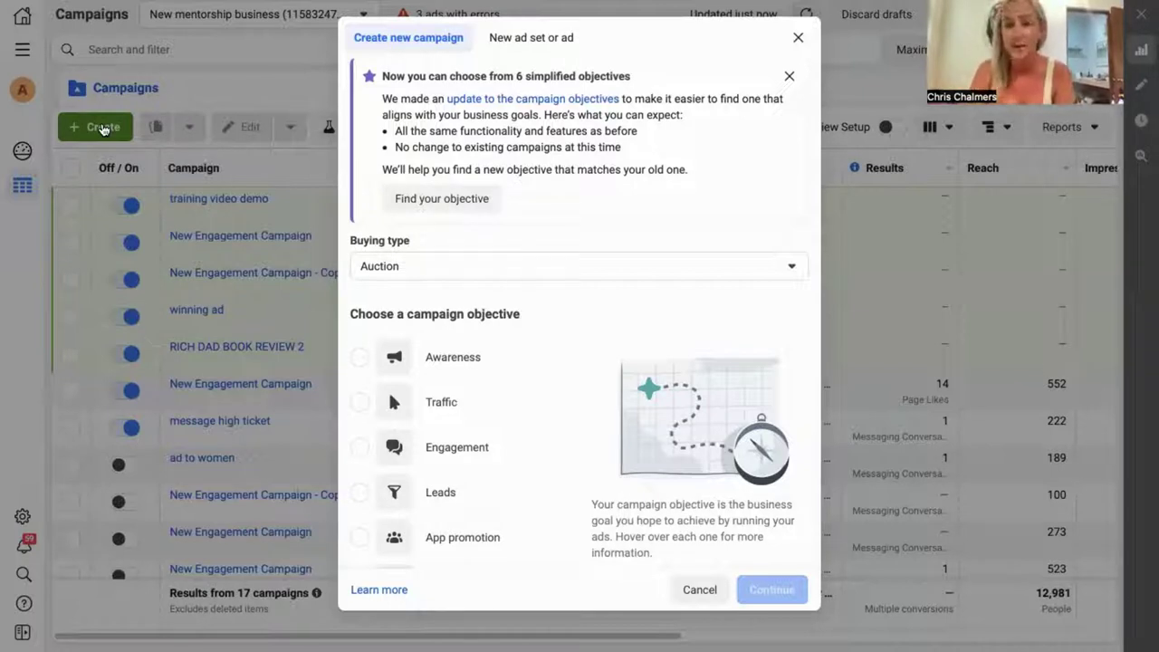
pyautogui.click(360, 451)
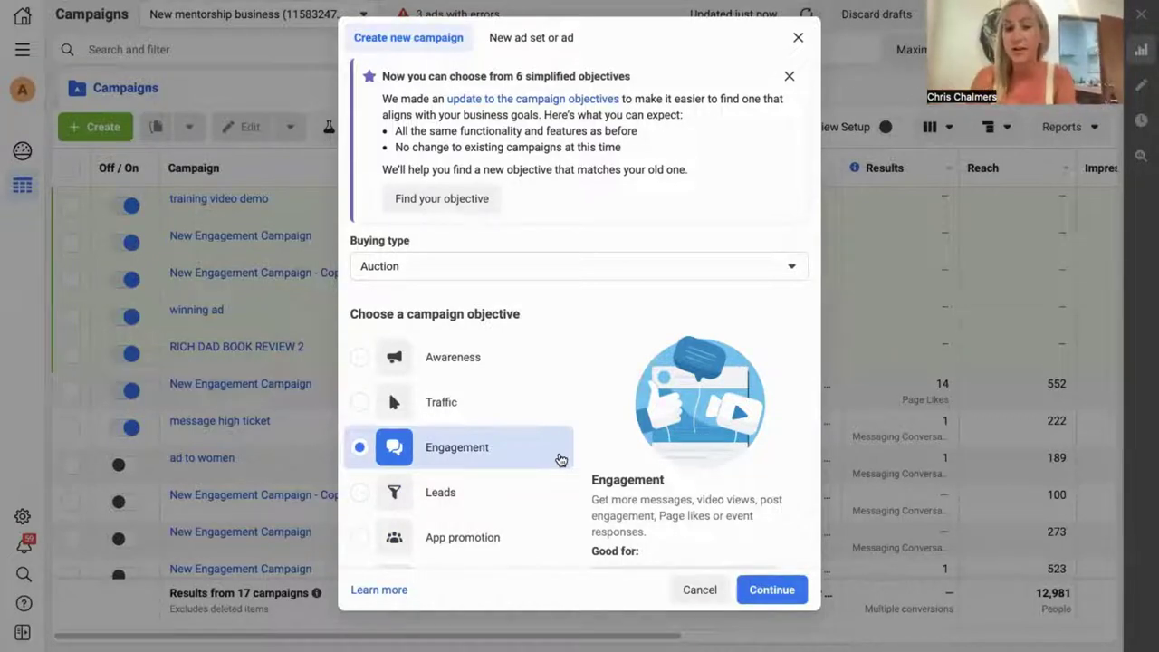
pyautogui.click(788, 590)
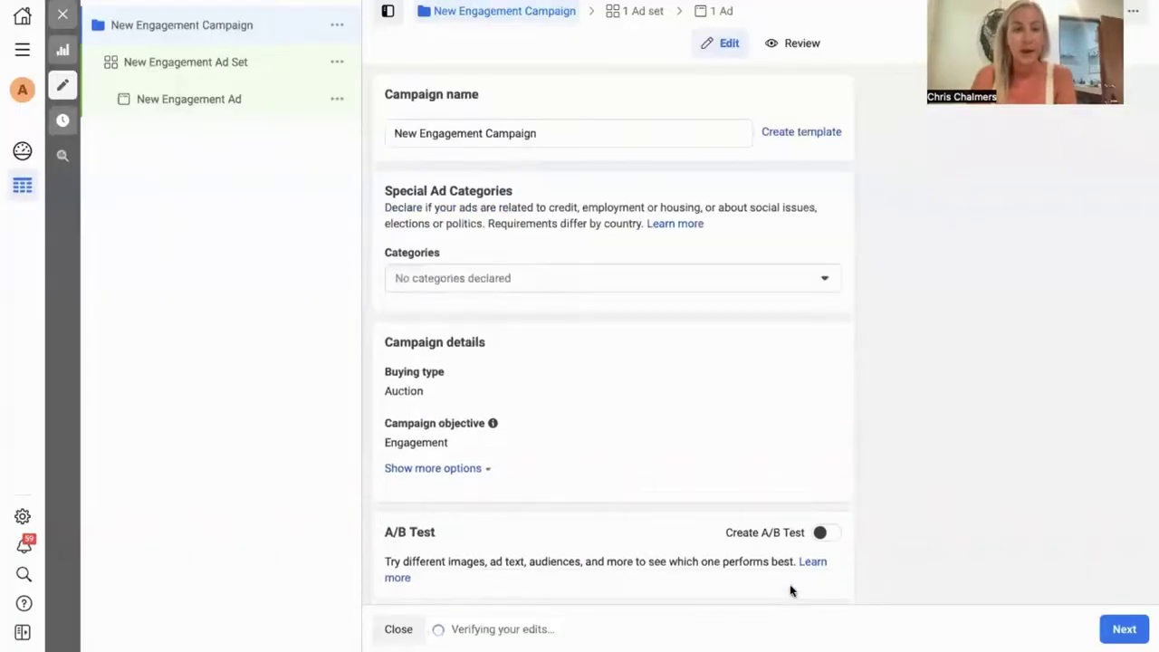
# - Name the campaign "test ad", leave the other campaign settings at their defaults and continue to the ad set
pyautogui.moveTo(570, 135); pyautogui.dragTo(347, 135)
pyautogui.press('BackSpace')
pyautogui.write('test ad')
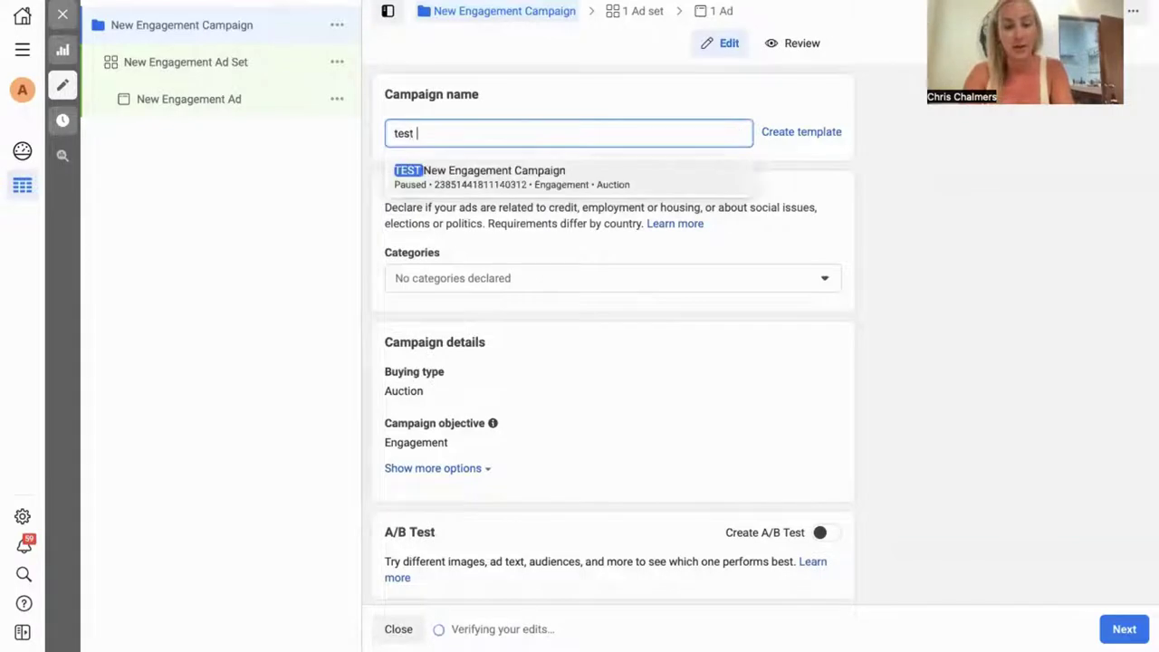
pyautogui.click(903, 300)
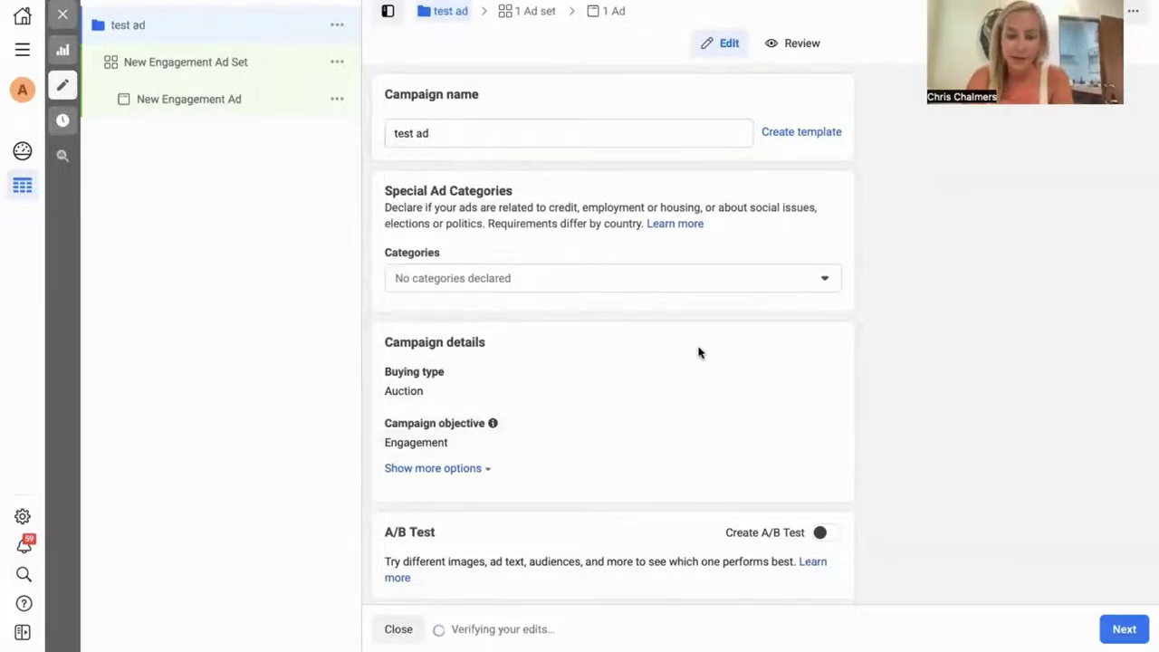
pyautogui.scroll(-3, 698, 352)
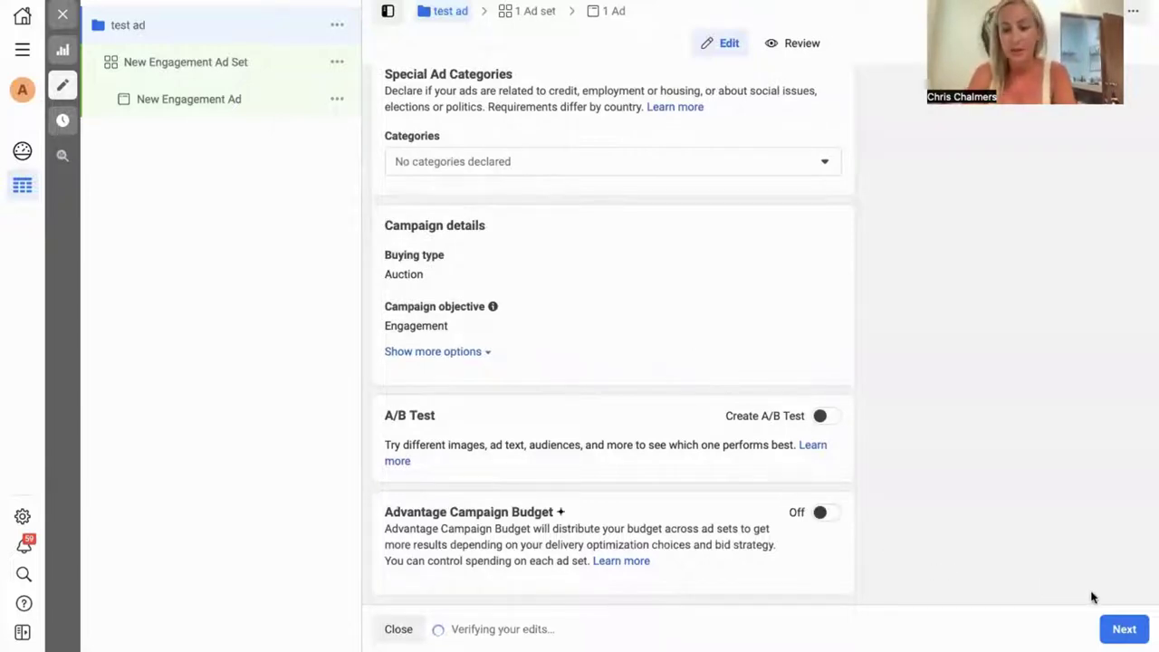
pyautogui.click(1123, 630)
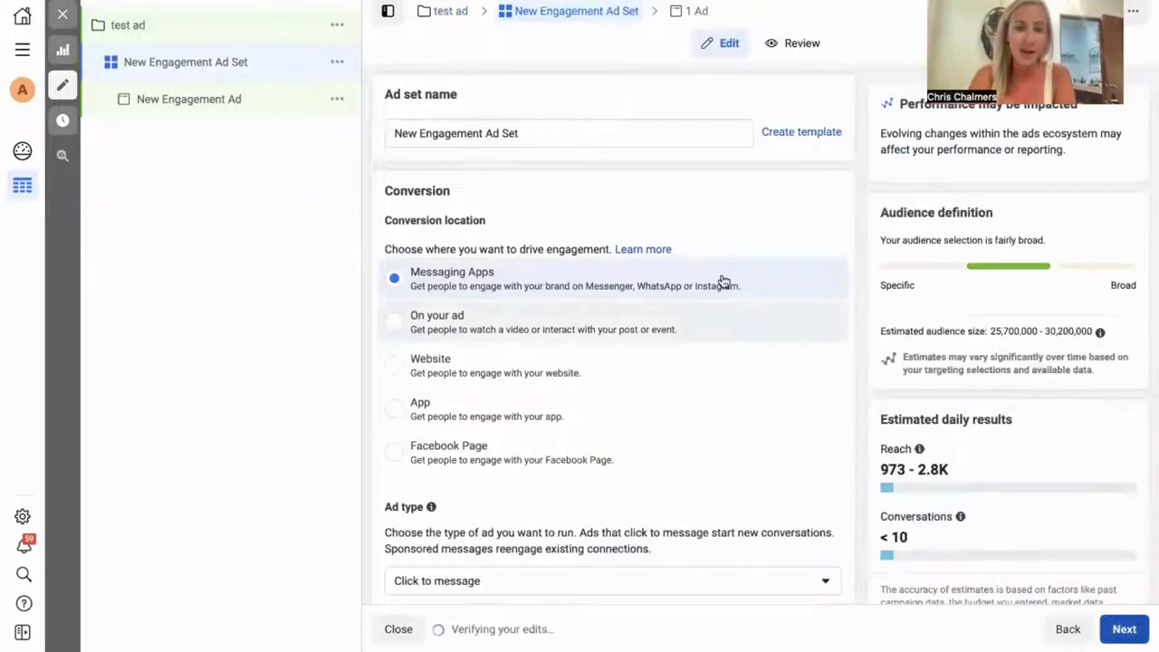
# - Review the ad set's conversion location, ad type, messaging apps, Facebook Page and optimization settings
pyautogui.scroll(-1, 602, 287)
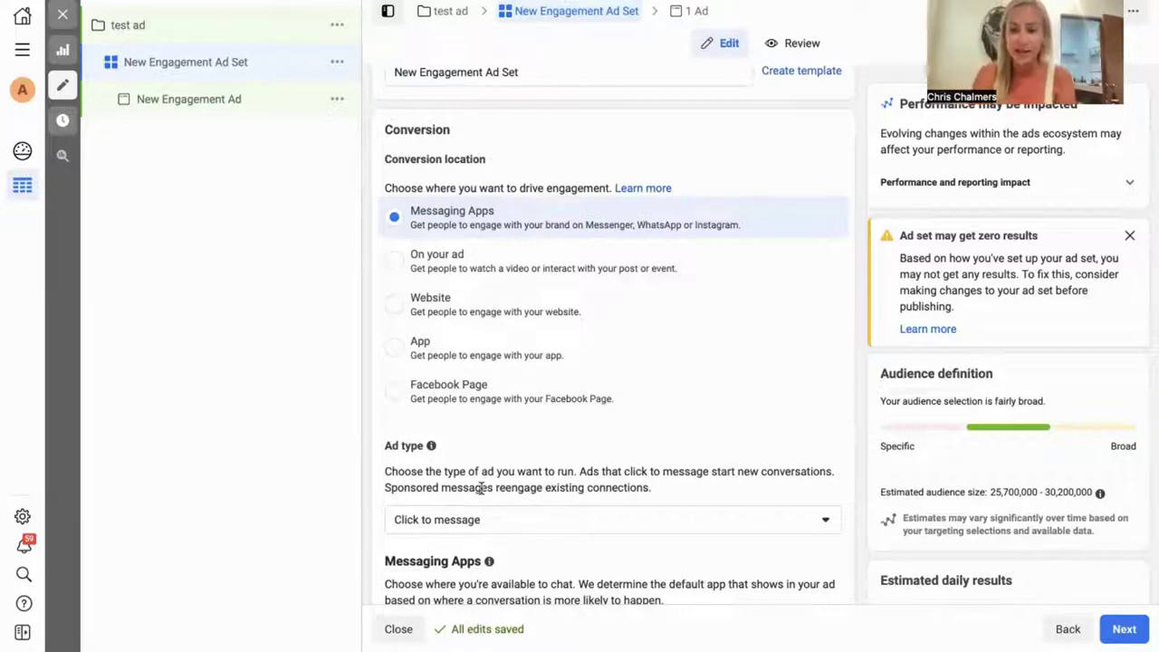
pyautogui.scroll(-2, 479, 487)
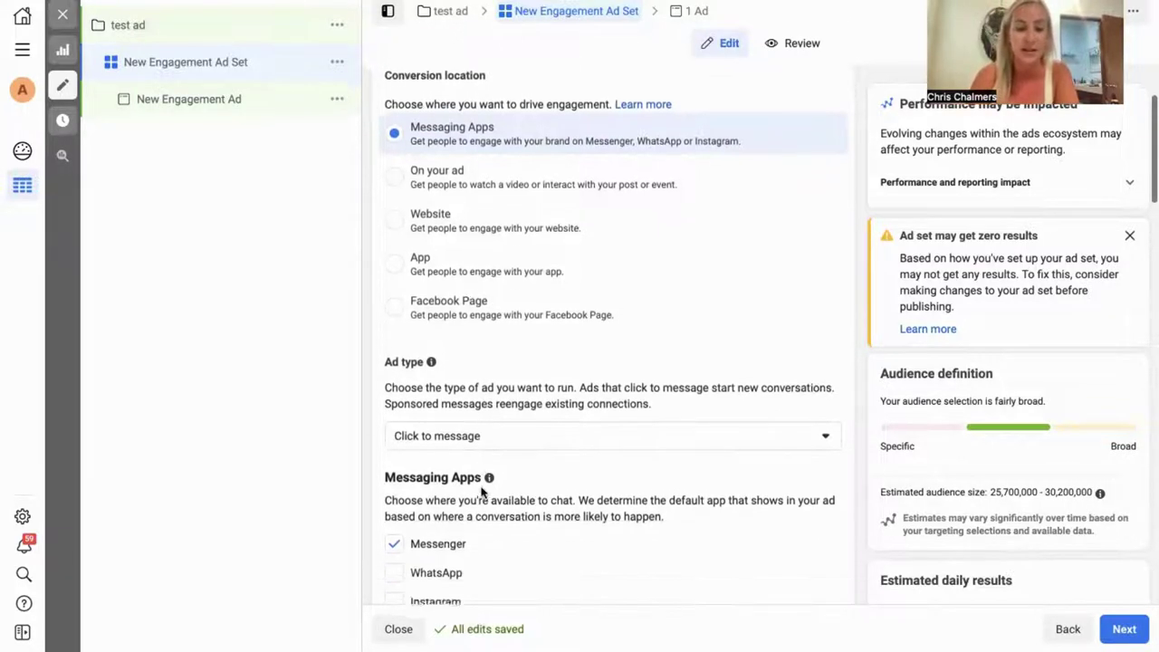
pyautogui.scroll(-2, 480, 491)
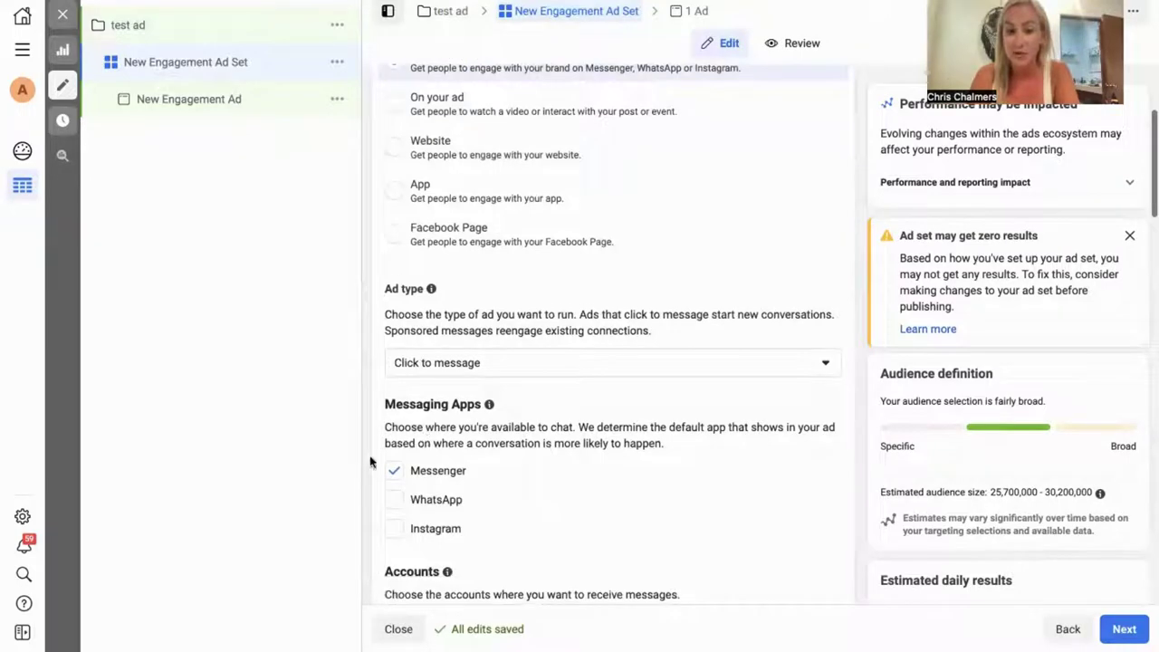
pyautogui.scroll(-1, 513, 442)
pyautogui.scroll(-3, 514, 443)
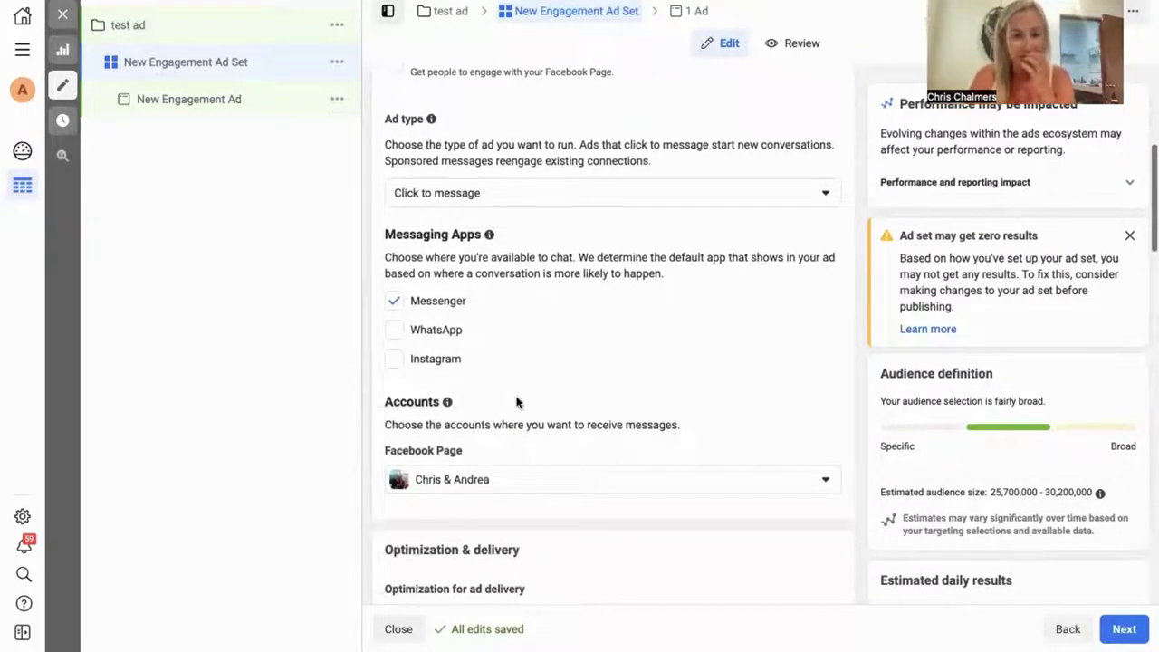
pyautogui.scroll(-1, 516, 403)
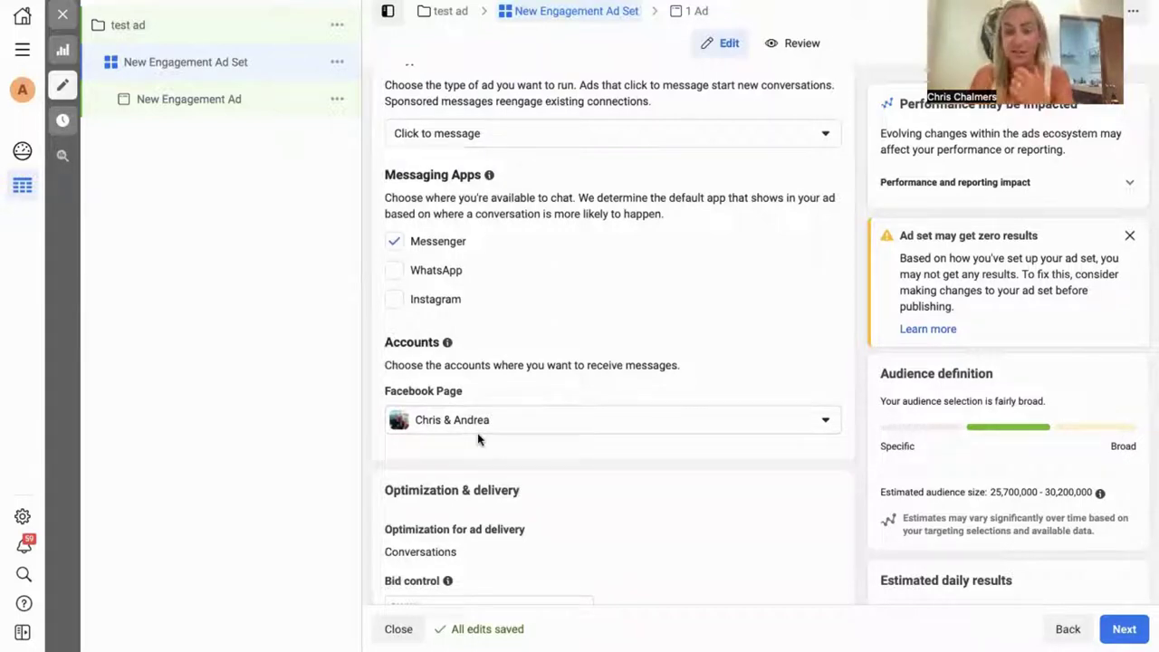
pyautogui.scroll(-2, 515, 479)
pyautogui.scroll(-3, 515, 479)
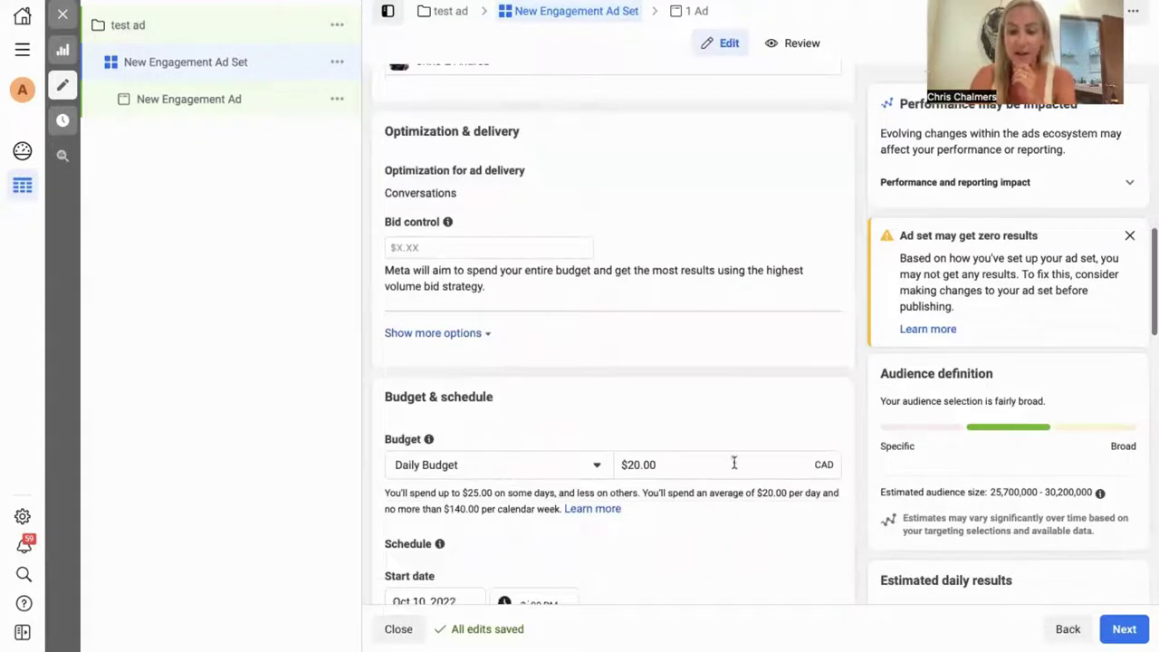
# - Set the ad set's daily budget to 5.15 CAD and check the schedule settings below it
pyautogui.click(691, 459)
pyautogui.moveTo(682, 462); pyautogui.dragTo(620, 463)
pyautogui.press('BackSpace')
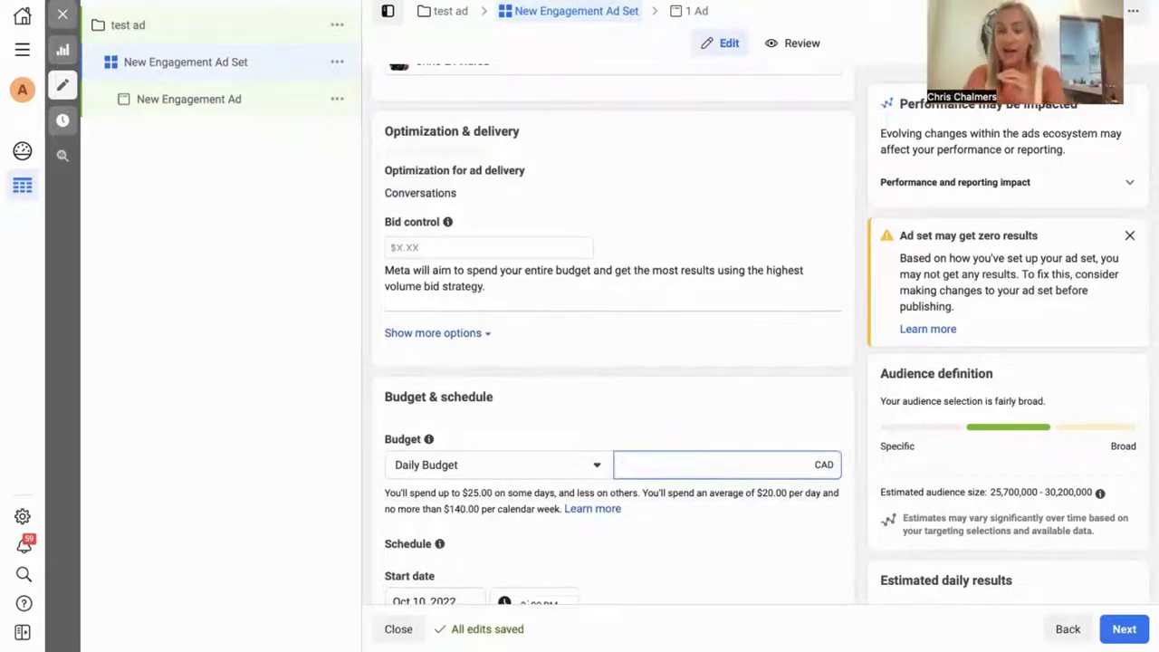
pyautogui.write('5.15')
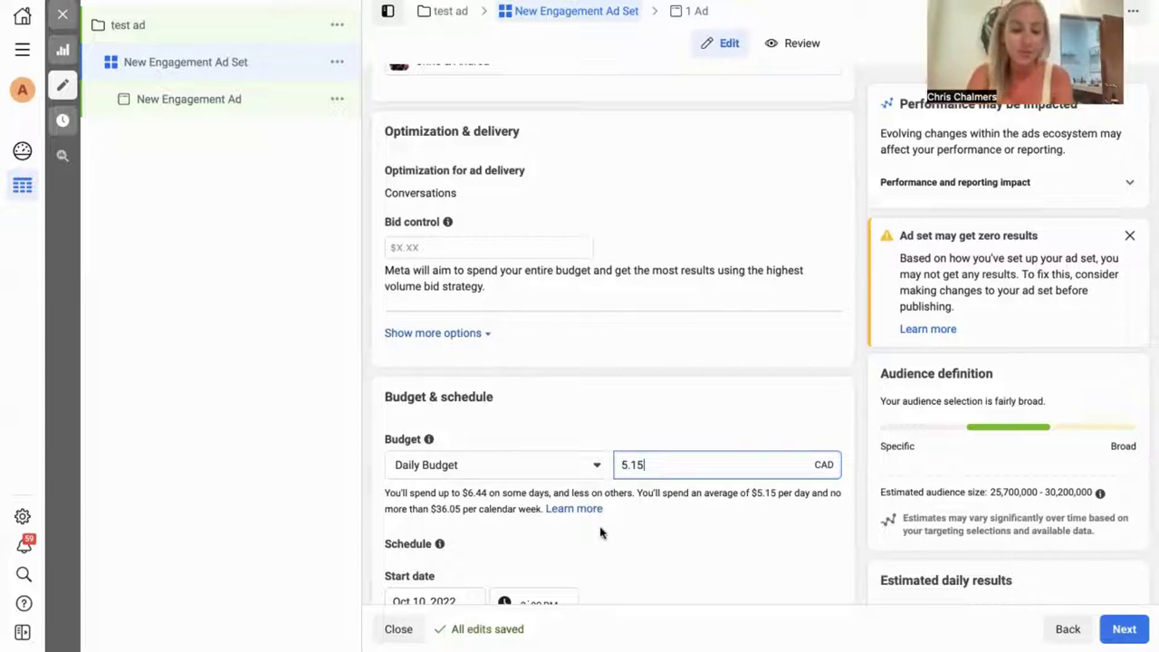
pyautogui.scroll(-1, 600, 532)
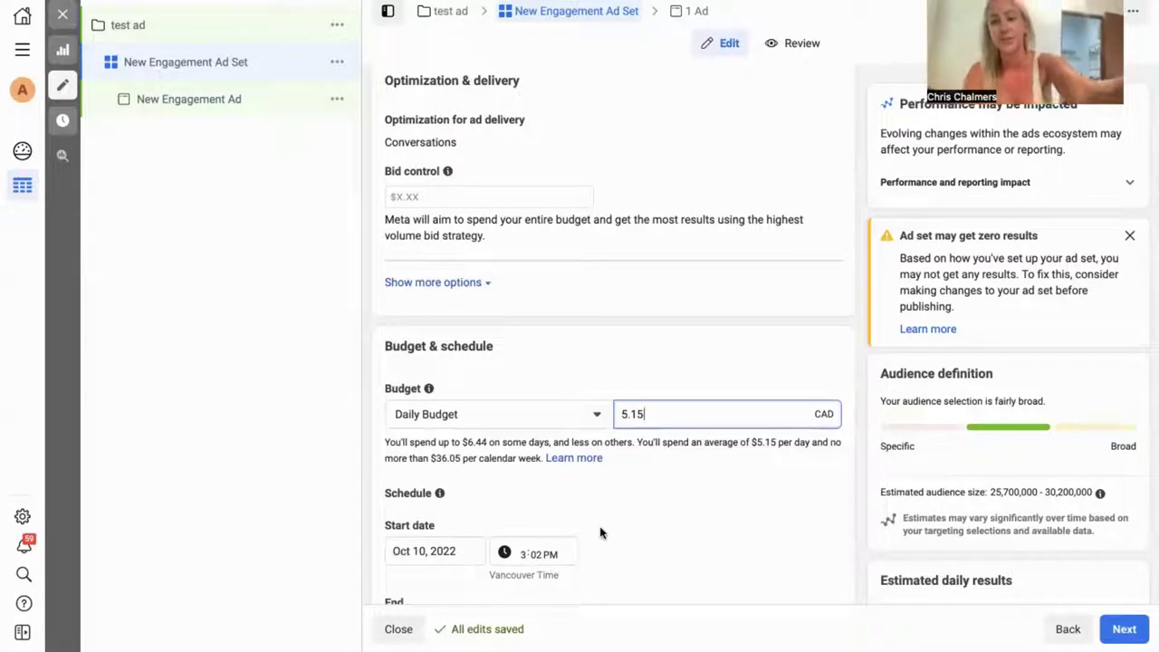
pyautogui.scroll(-2, 636, 551)
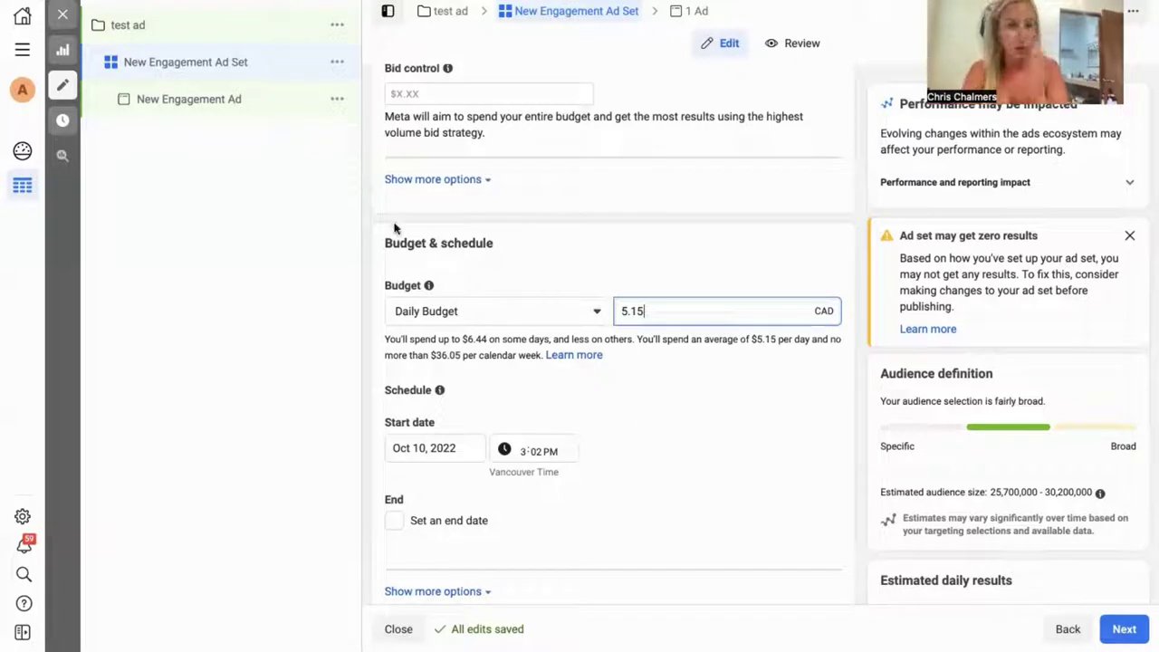
# - Open the New Engagement Ad and review its identity settings and the available ad setup options, keeping Create ad
pyautogui.click(217, 107)
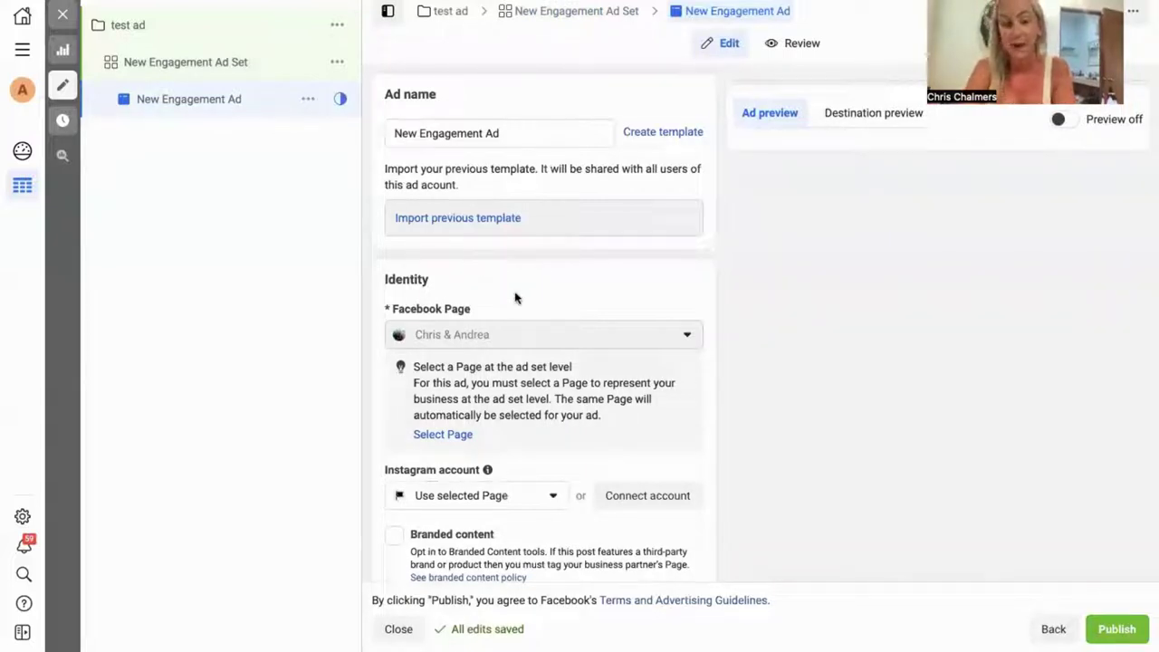
pyautogui.scroll(-2, 530, 453)
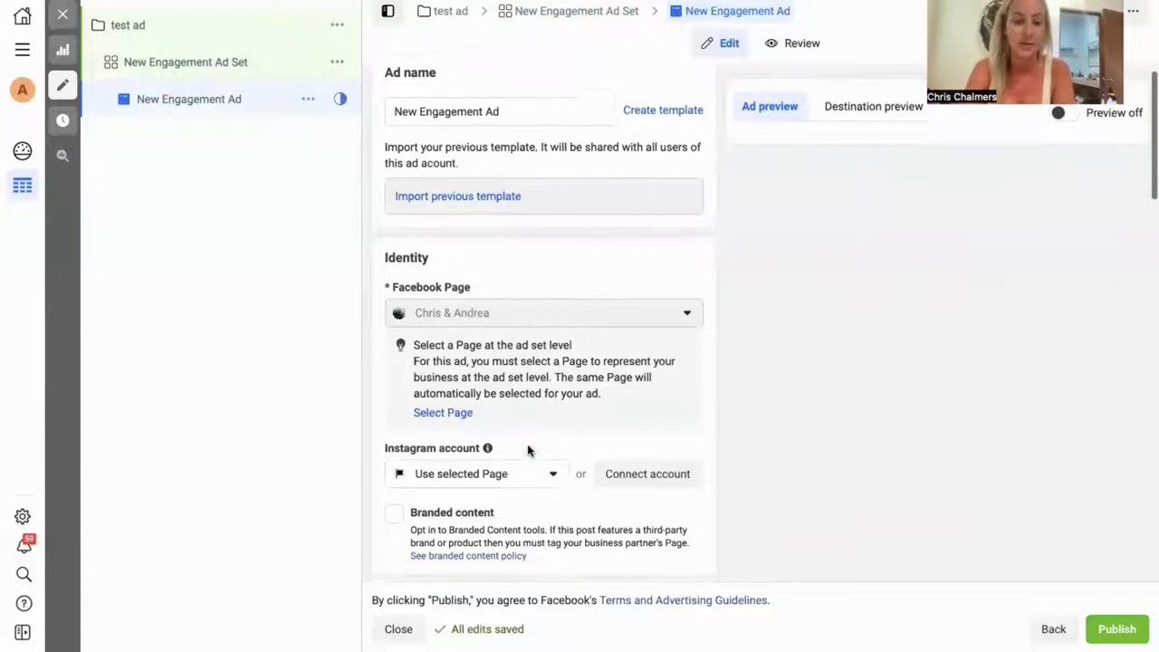
pyautogui.scroll(-2, 529, 452)
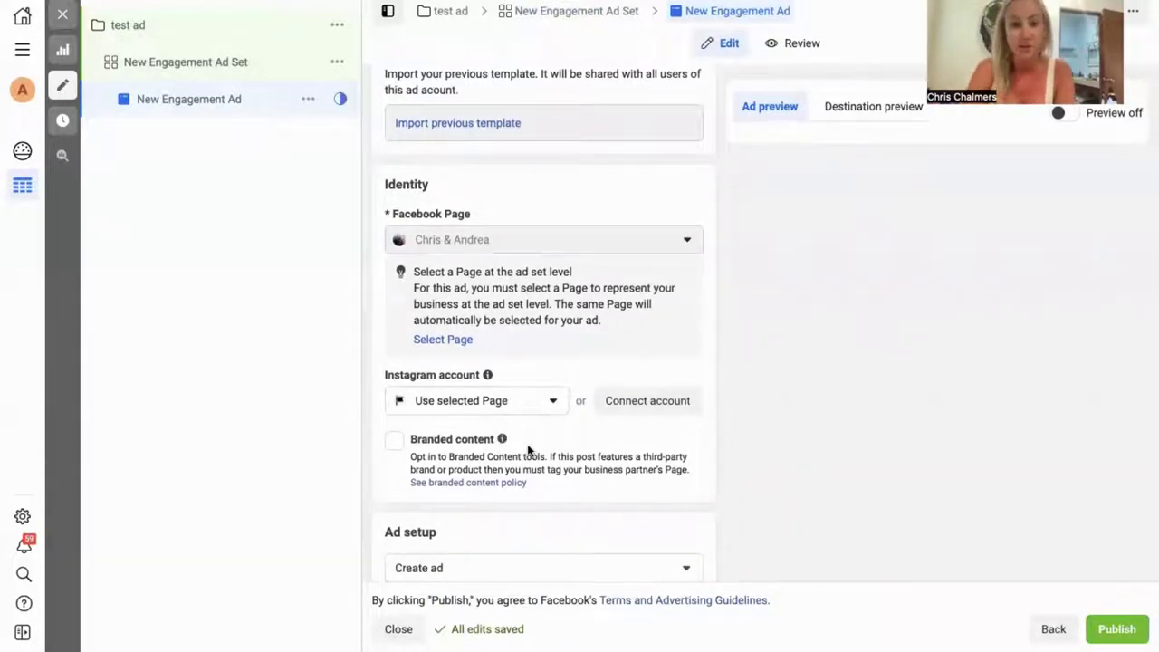
pyautogui.scroll(-1, 529, 452)
pyautogui.scroll(2, 528, 450)
pyautogui.scroll(-1, 536, 413)
pyautogui.scroll(-5, 536, 413)
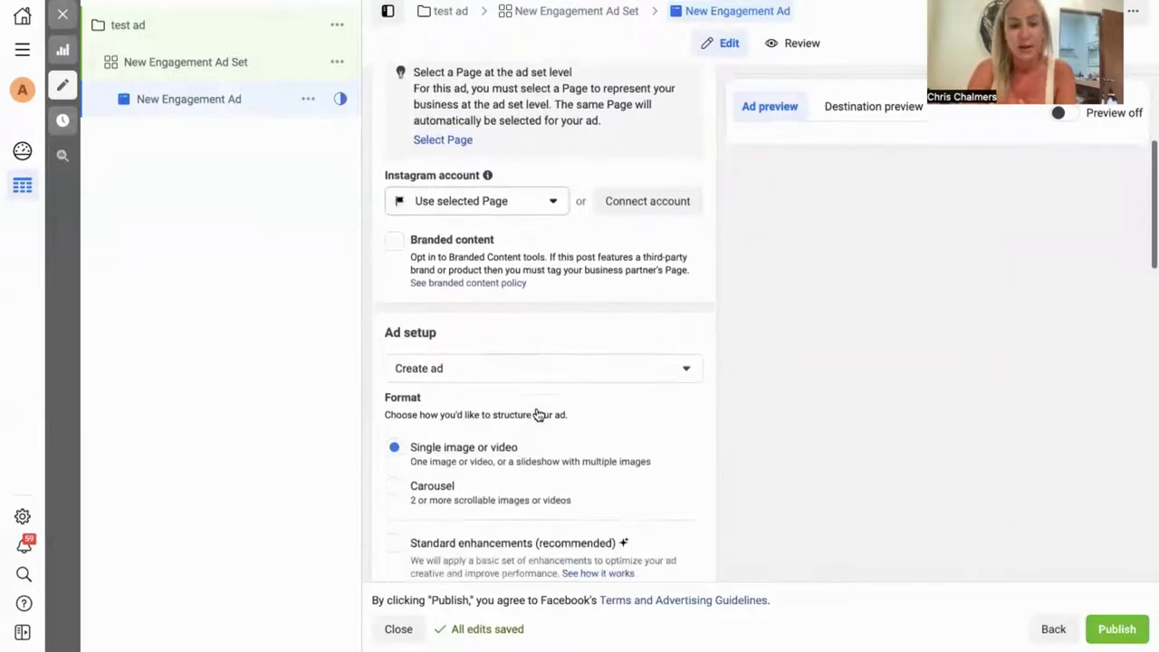
pyautogui.click(563, 370)
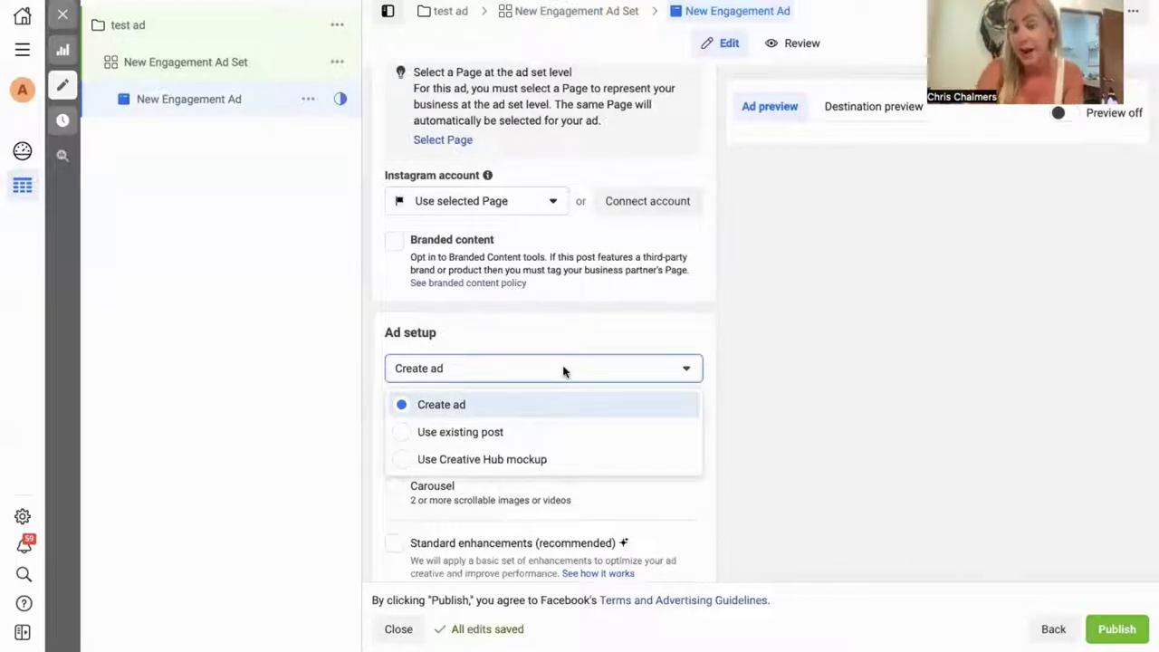
pyautogui.click(312, 402)
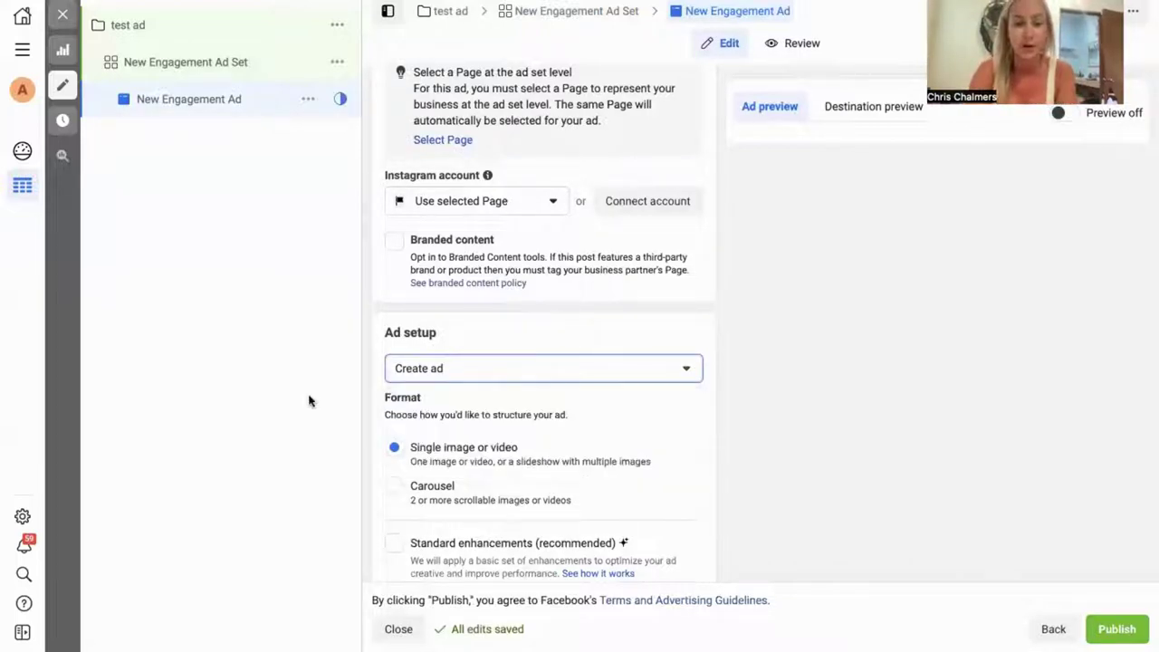
# - Add the 769 × 960 "untitled" beach image from the account images and accept the recommended crops for all placements
pyautogui.scroll(-3, 516, 462)
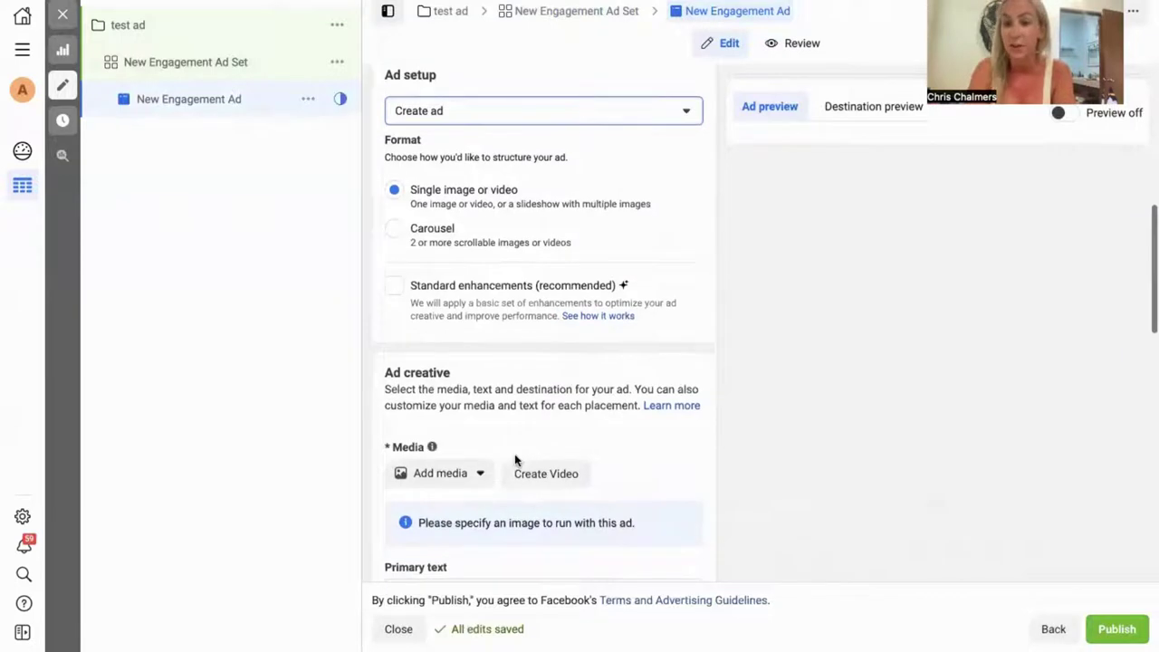
pyautogui.click(465, 473)
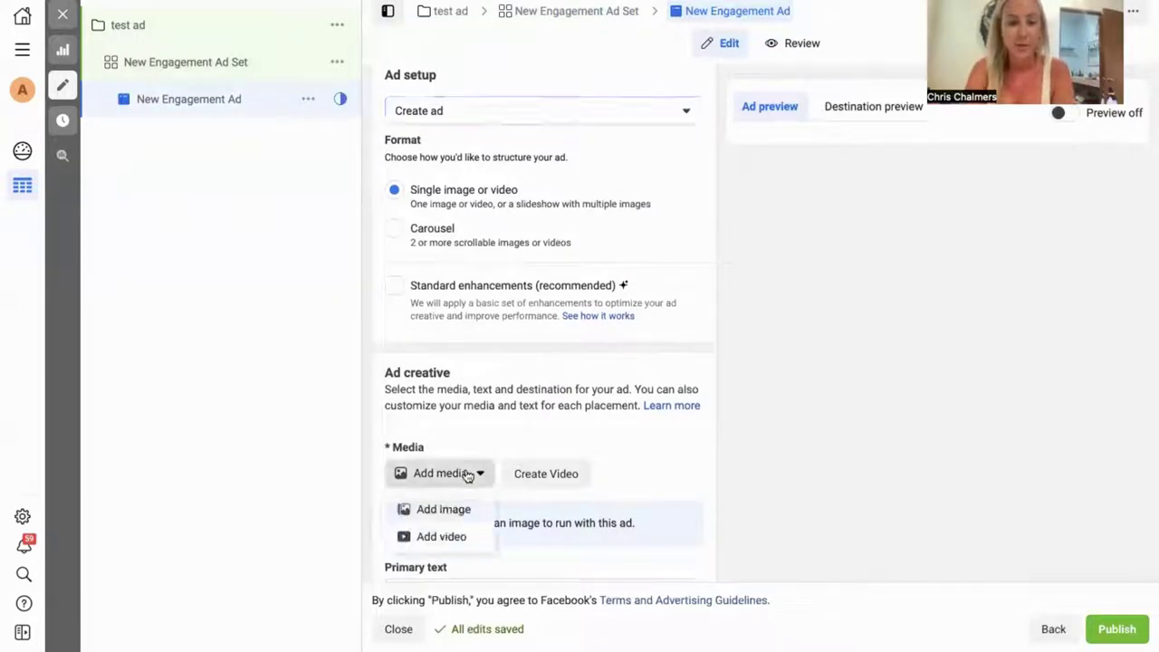
pyautogui.click(452, 508)
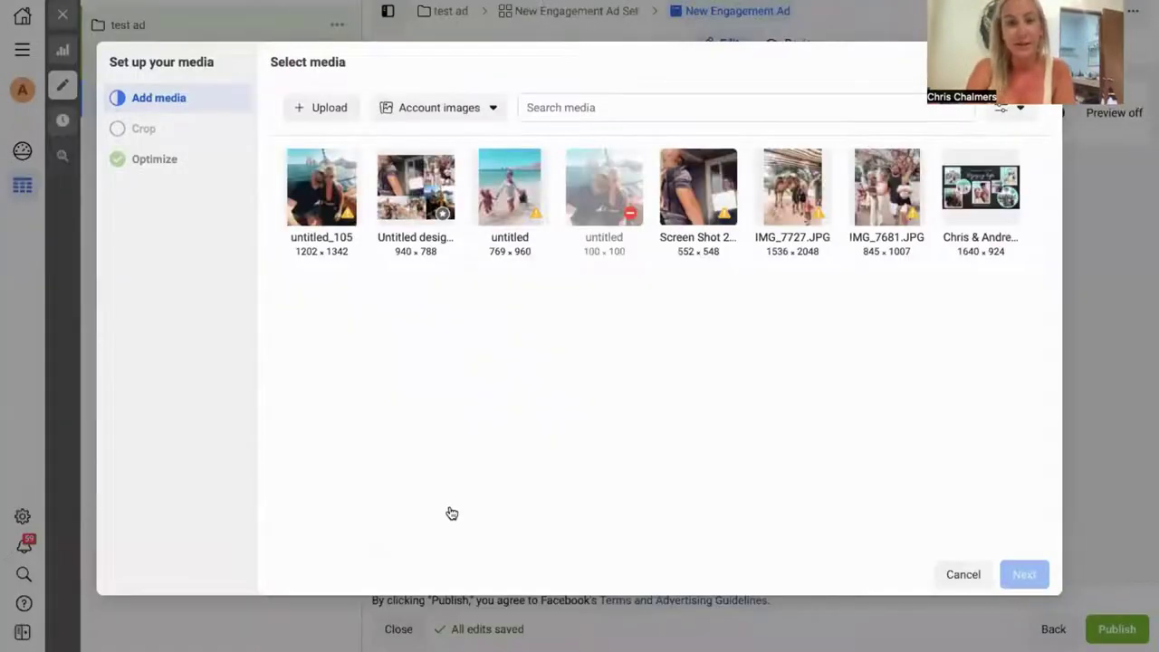
pyautogui.click(496, 201)
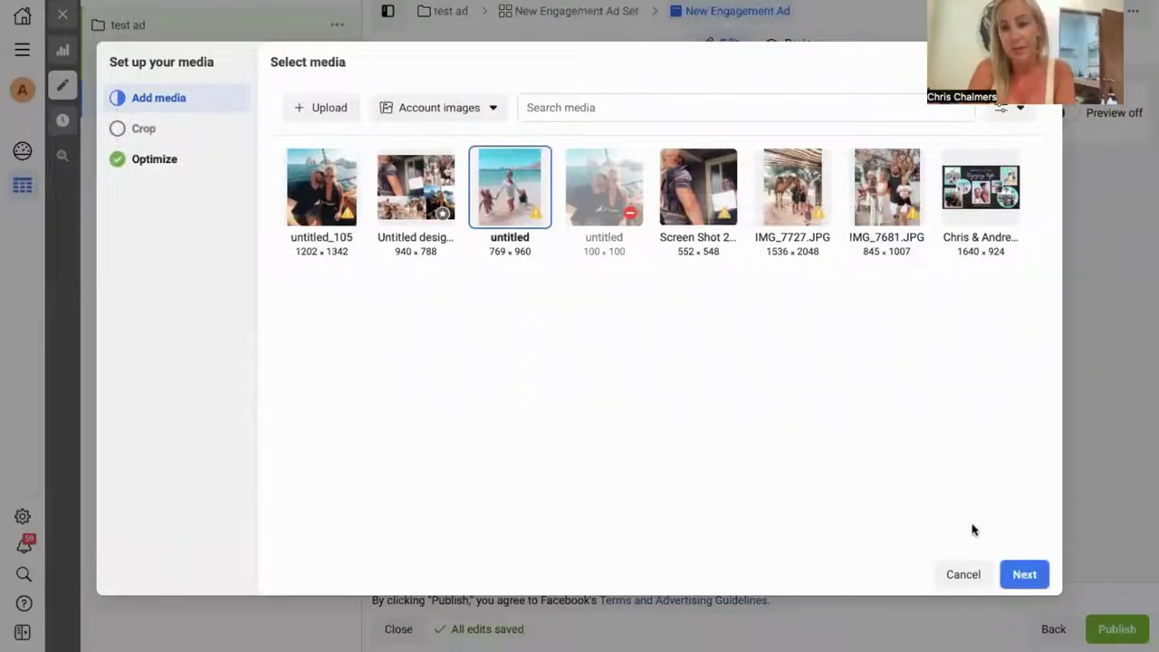
pyautogui.click(1013, 580)
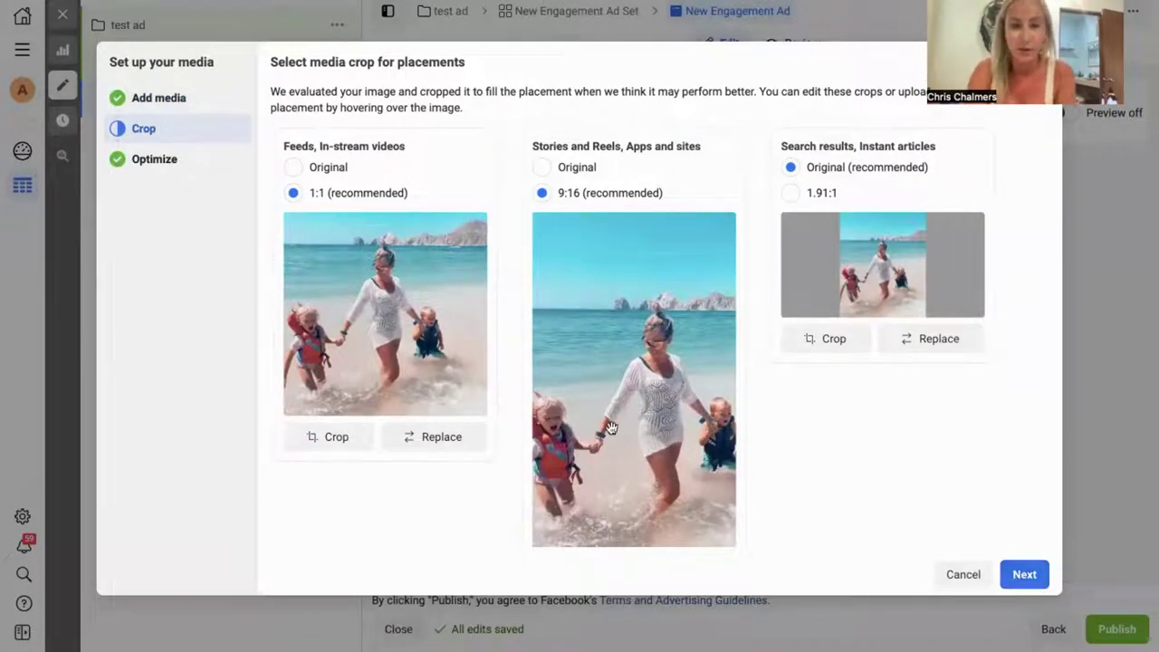
pyautogui.click(1022, 572)
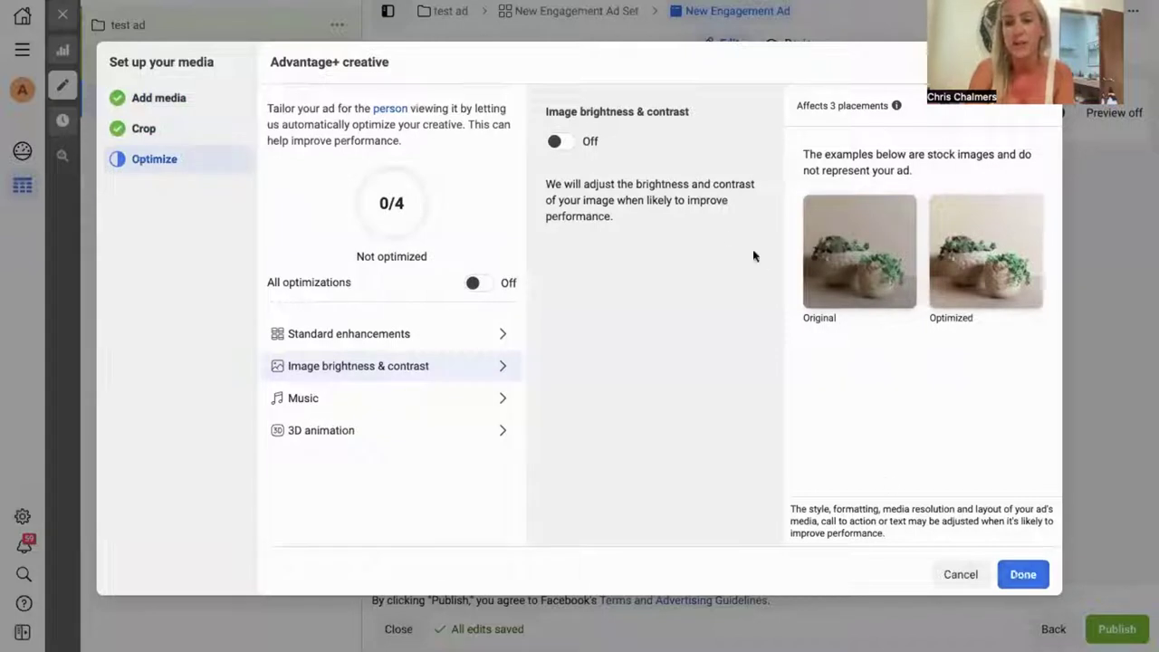
# - Turn on the image brightness and contrast optimization and finish the media setup
pyautogui.click(562, 143)
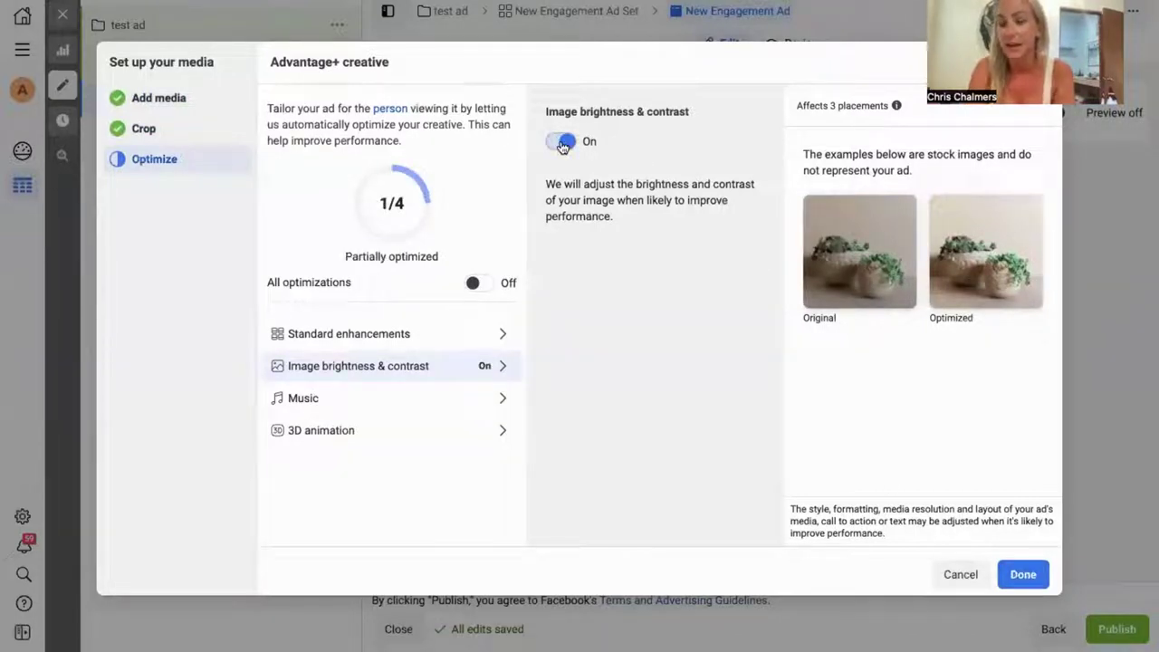
pyautogui.click(561, 143)
pyautogui.click(561, 143)
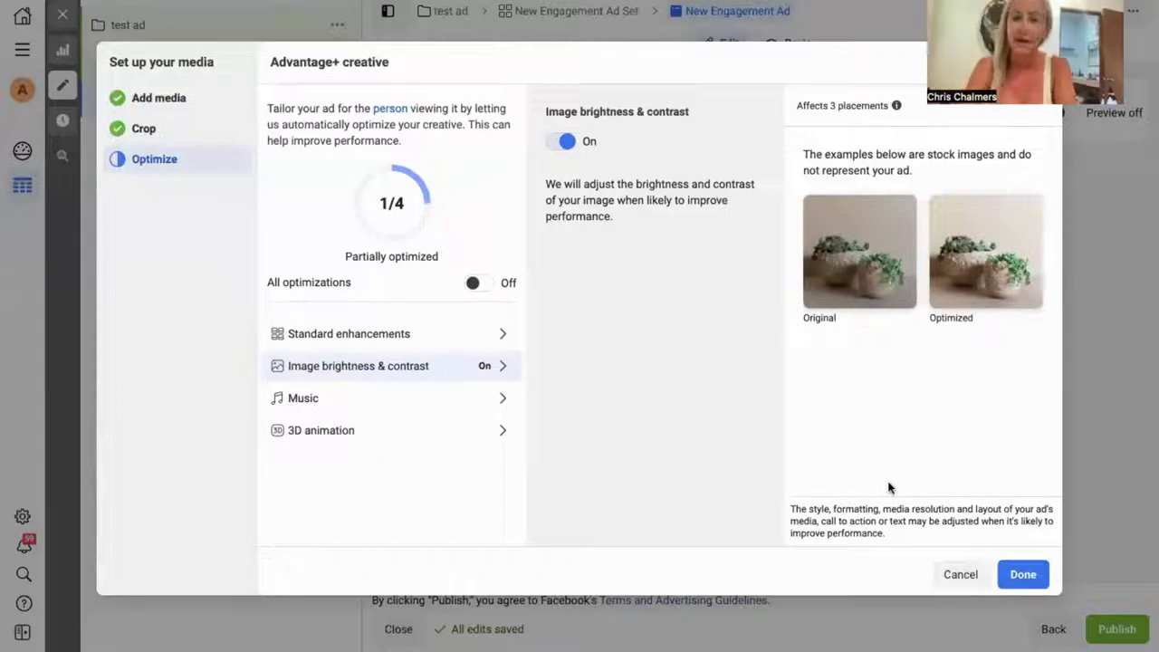
pyautogui.click(1024, 575)
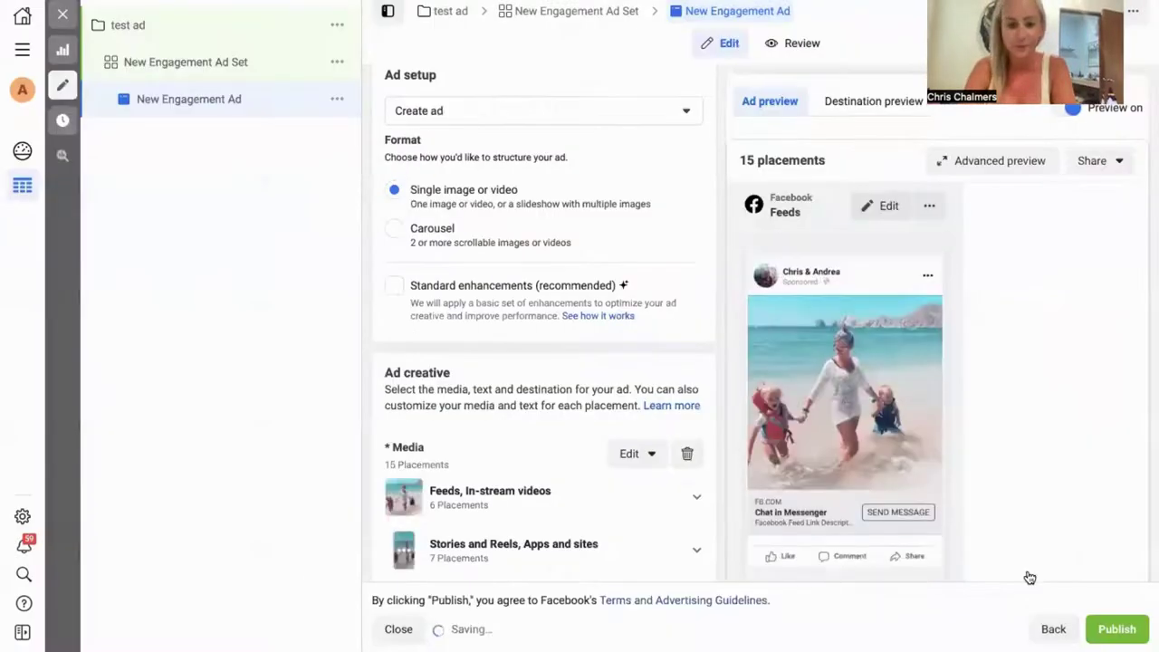
# - Paste the copied ad text beginning "The Holy Grail Of Abundant Sales Revealed!" as the ad's primary text
pyautogui.scroll(-6, 598, 441)
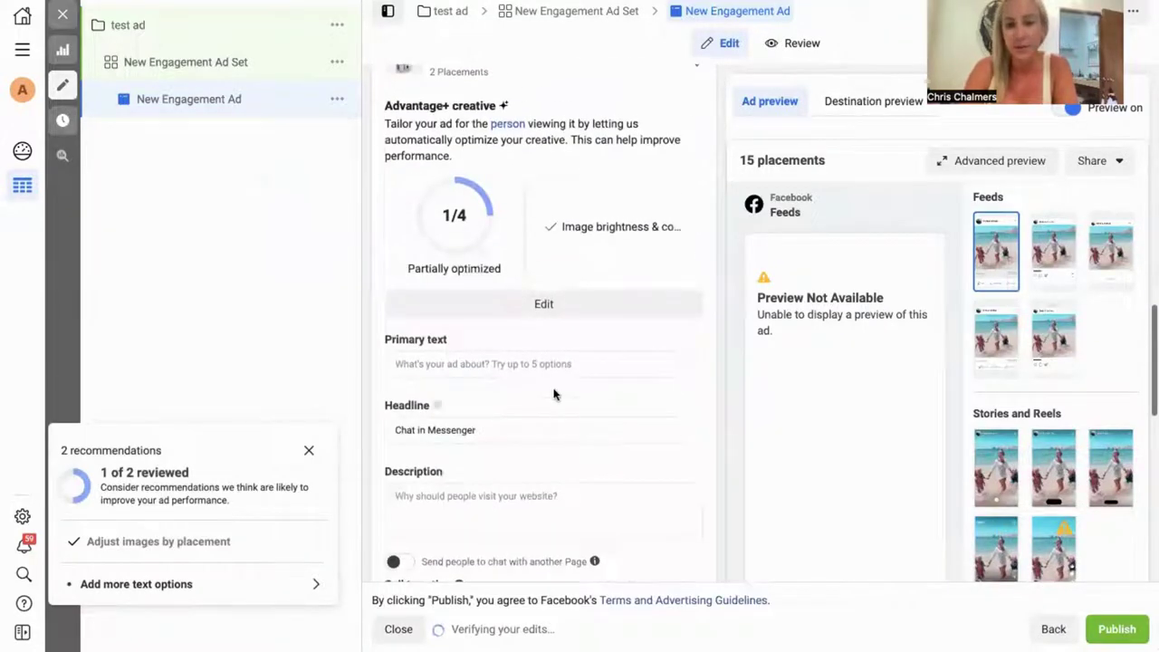
pyautogui.click(554, 361)
pyautogui.hotkey('ctrl', 'v')
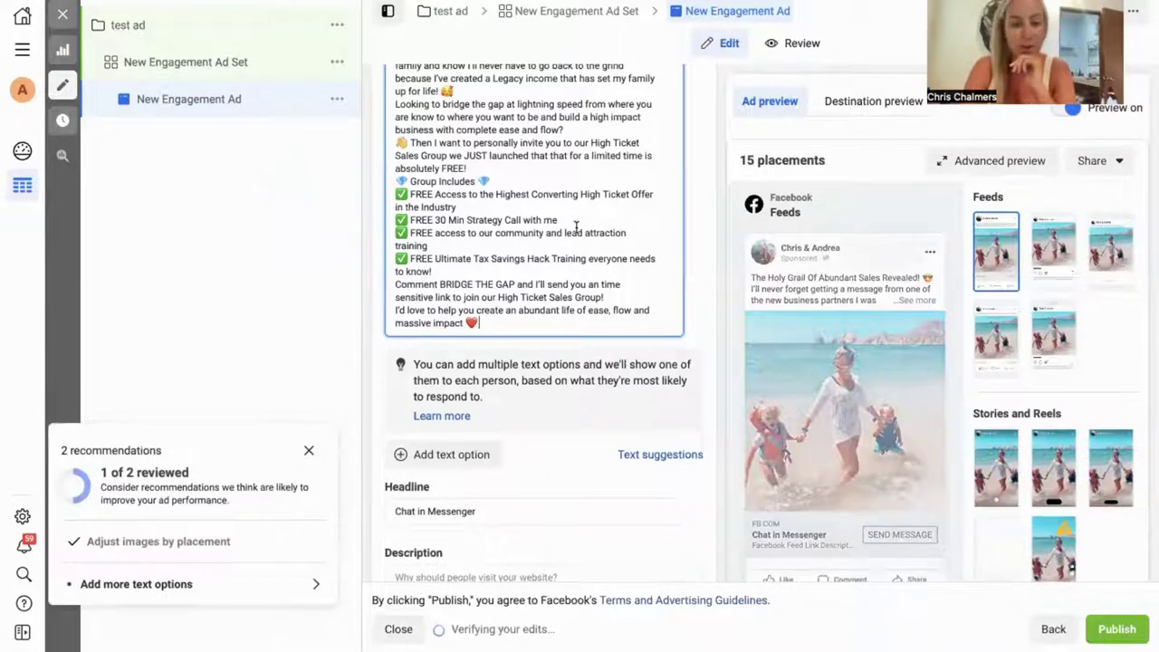
pyautogui.scroll(10, 576, 227)
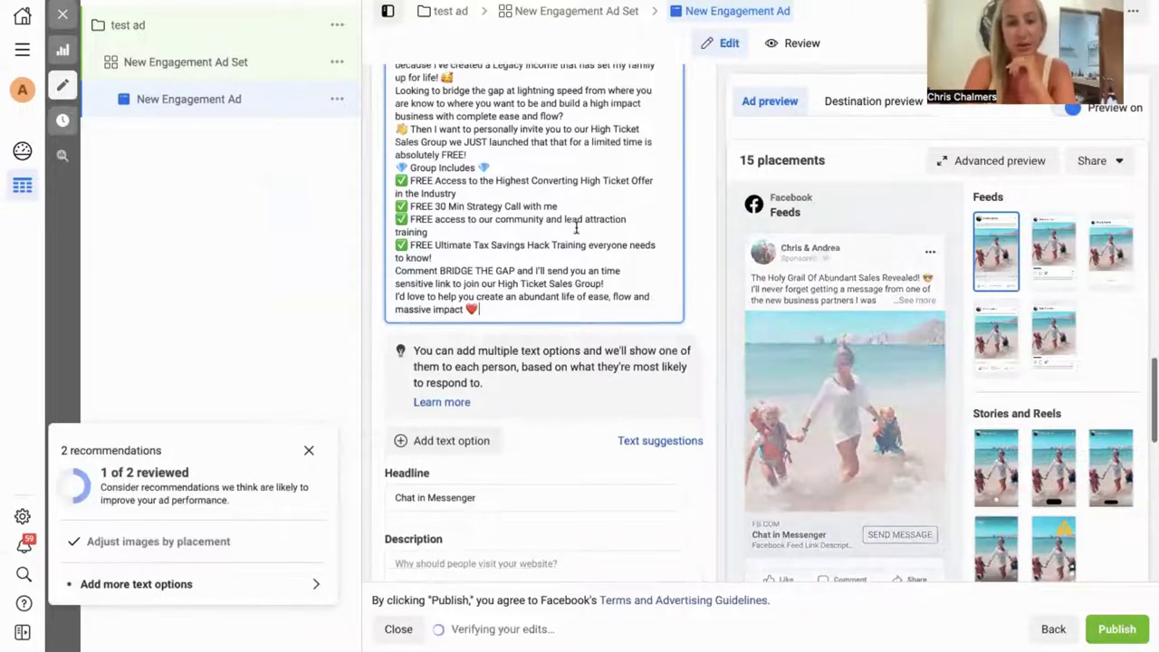
# - Read through the pasted primary text from its opening line to the closing line
pyautogui.scroll(1, 576, 227)
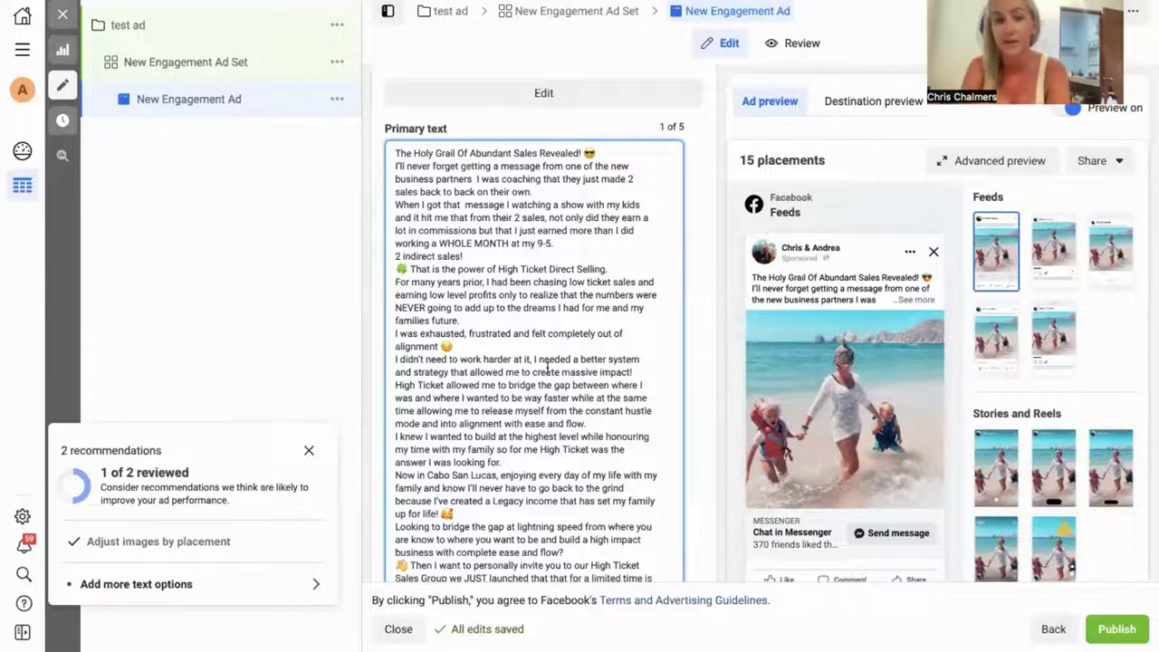
pyautogui.scroll(-1, 547, 366)
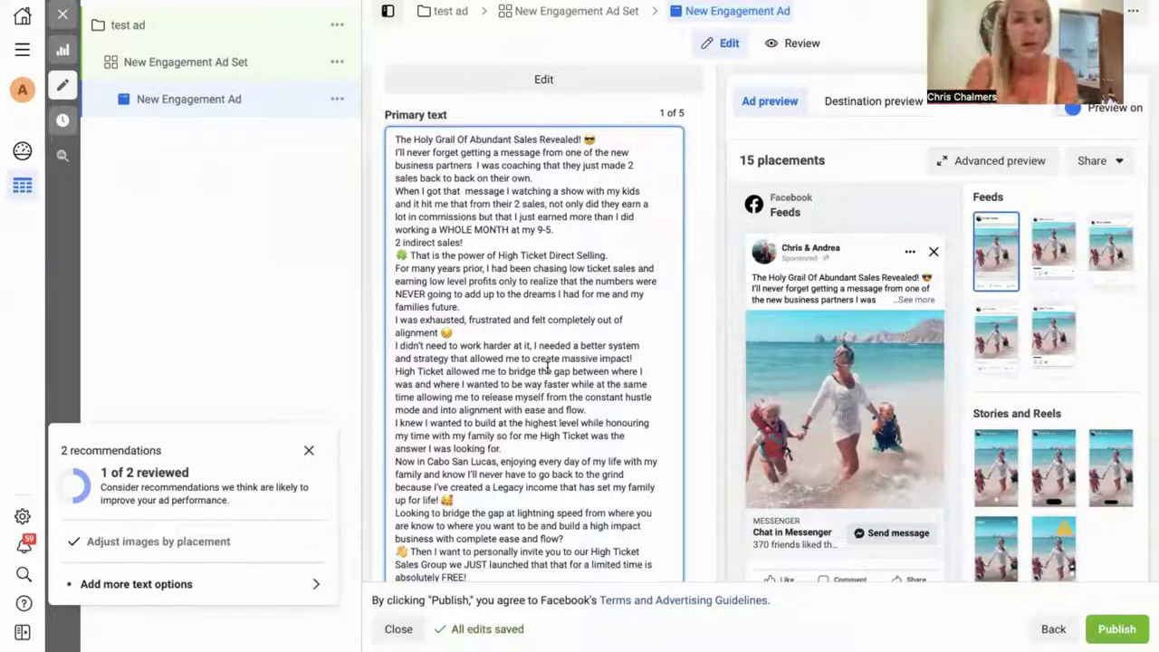
pyautogui.scroll(-1, 512, 328)
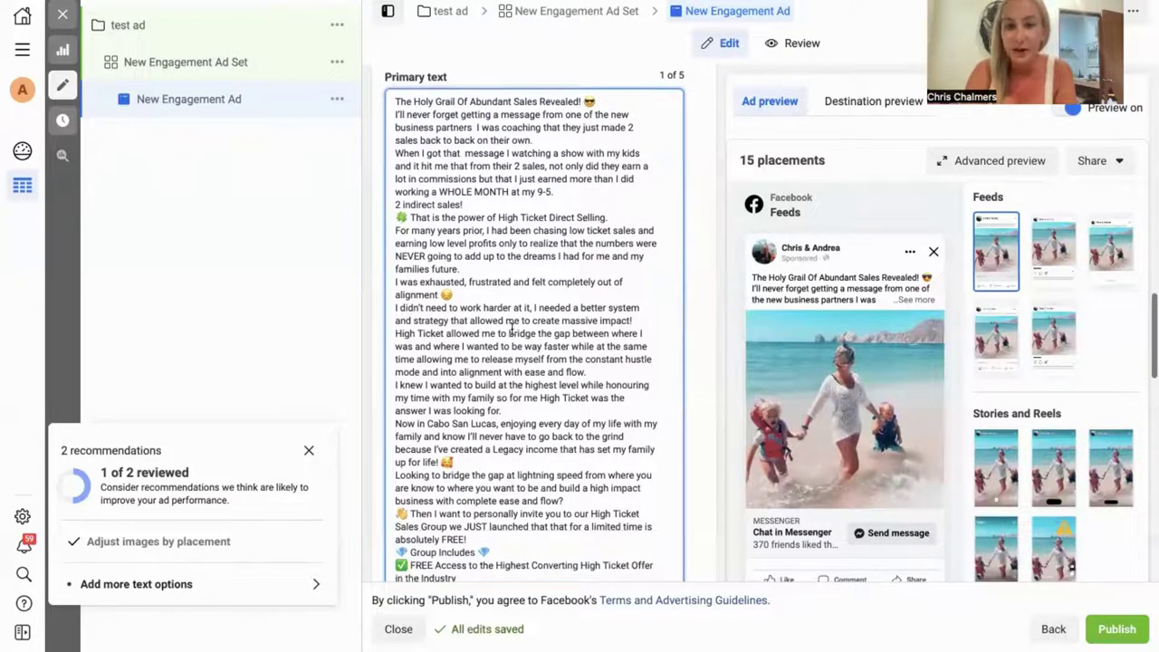
pyautogui.scroll(-1, 511, 327)
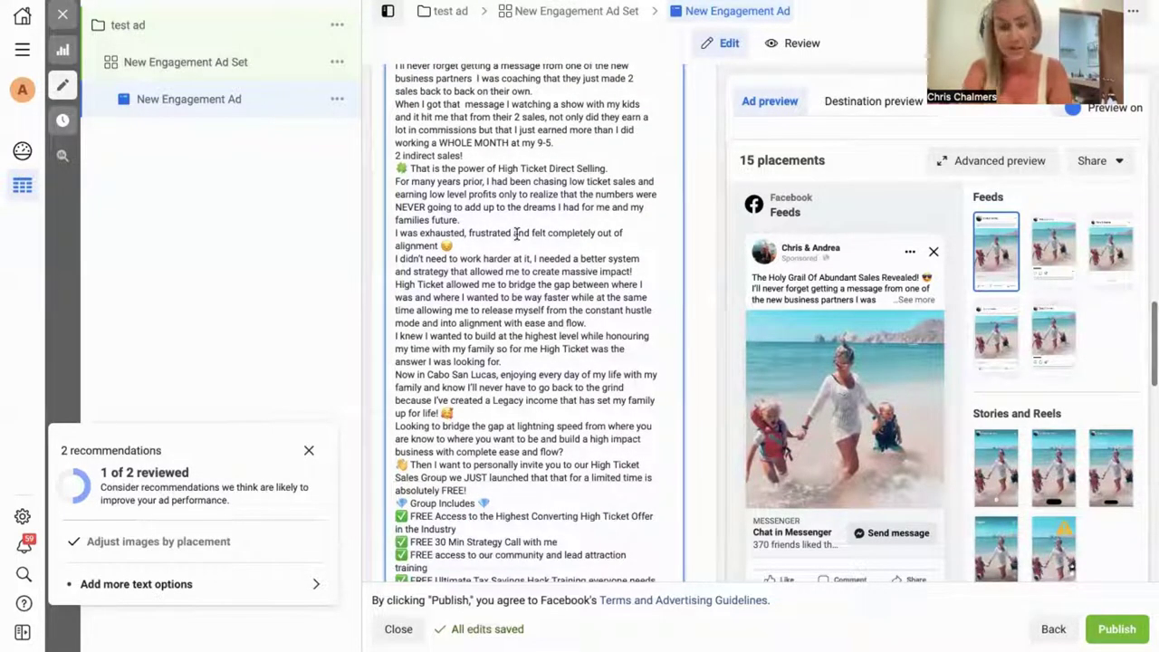
pyautogui.scroll(-2, 516, 234)
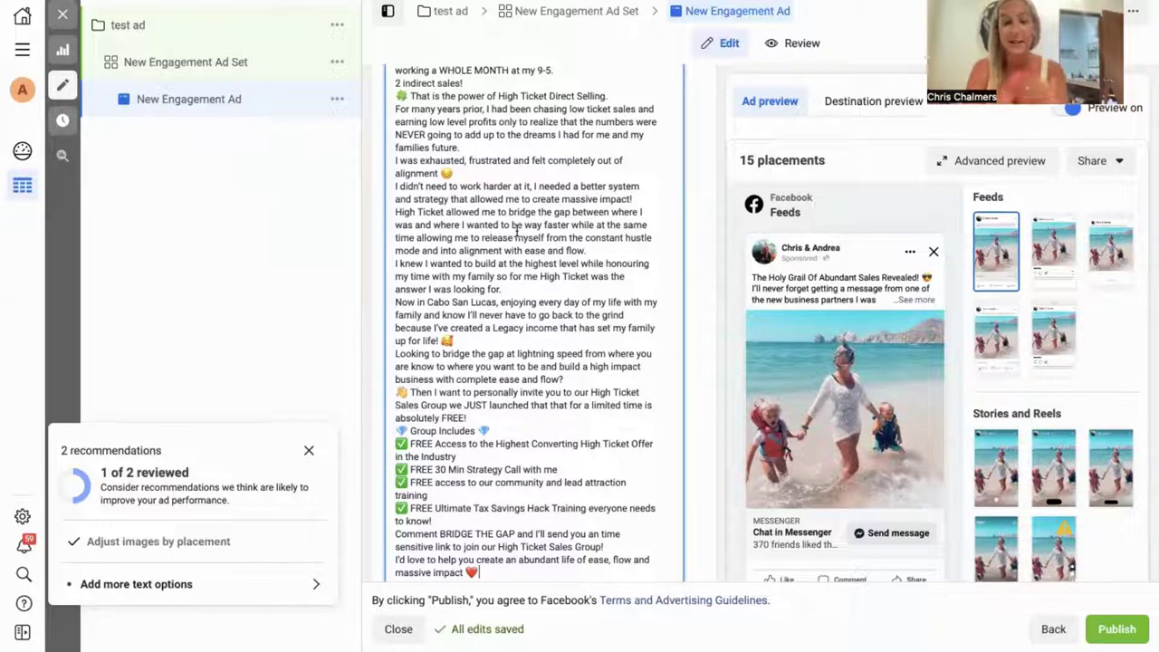
pyautogui.scroll(-2, 530, 319)
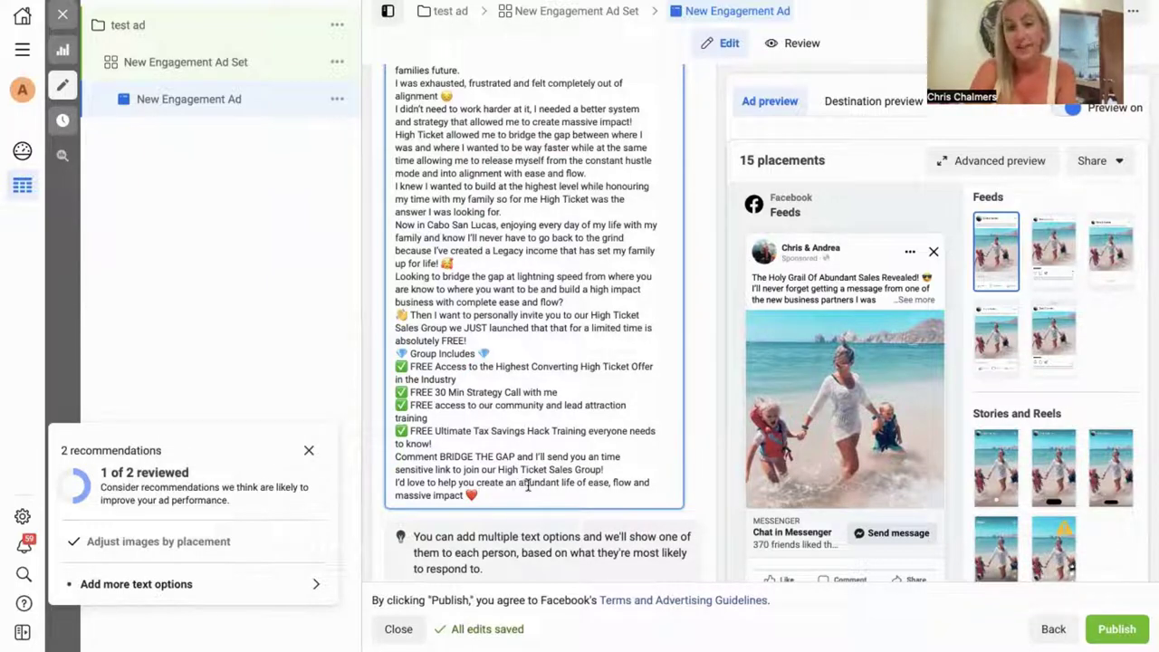
pyautogui.scroll(-1, 527, 485)
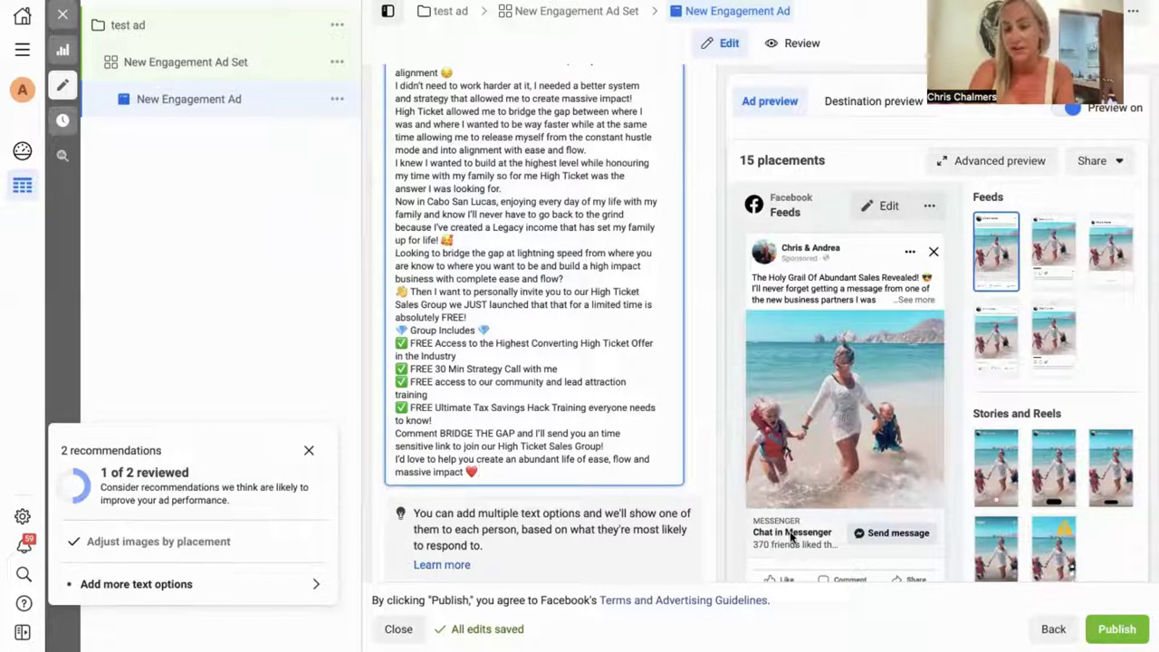
pyautogui.scroll(-2, 790, 536)
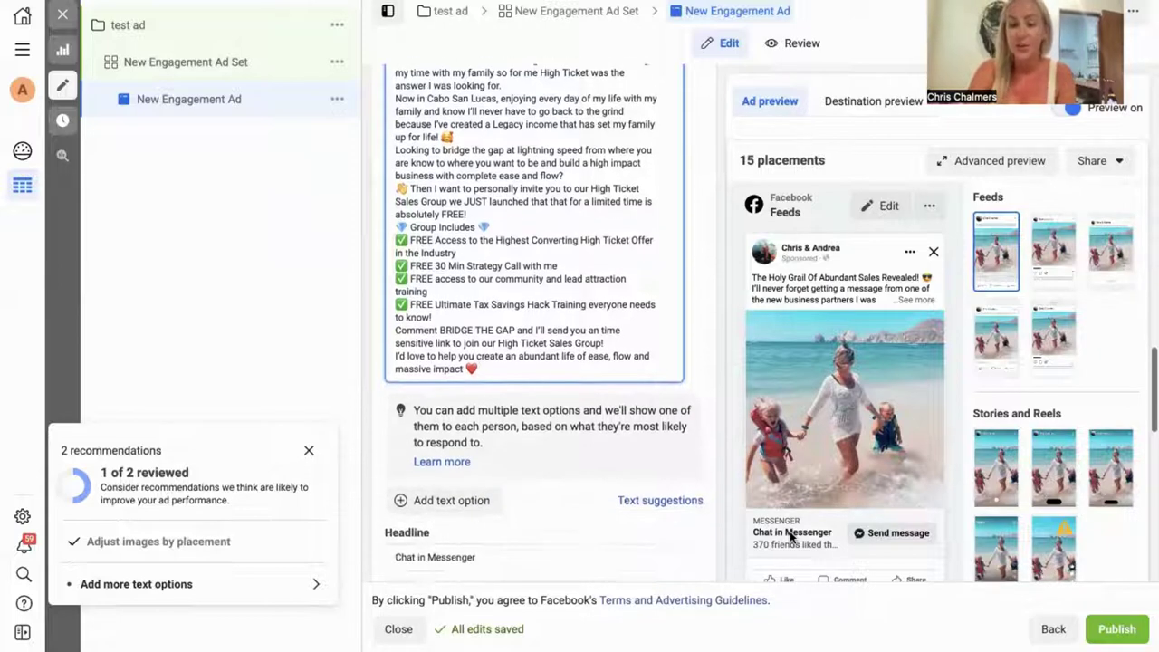
# - Replace the ad's headline with "Make a Living Enjoying Life"
pyautogui.scroll(-1, 790, 536)
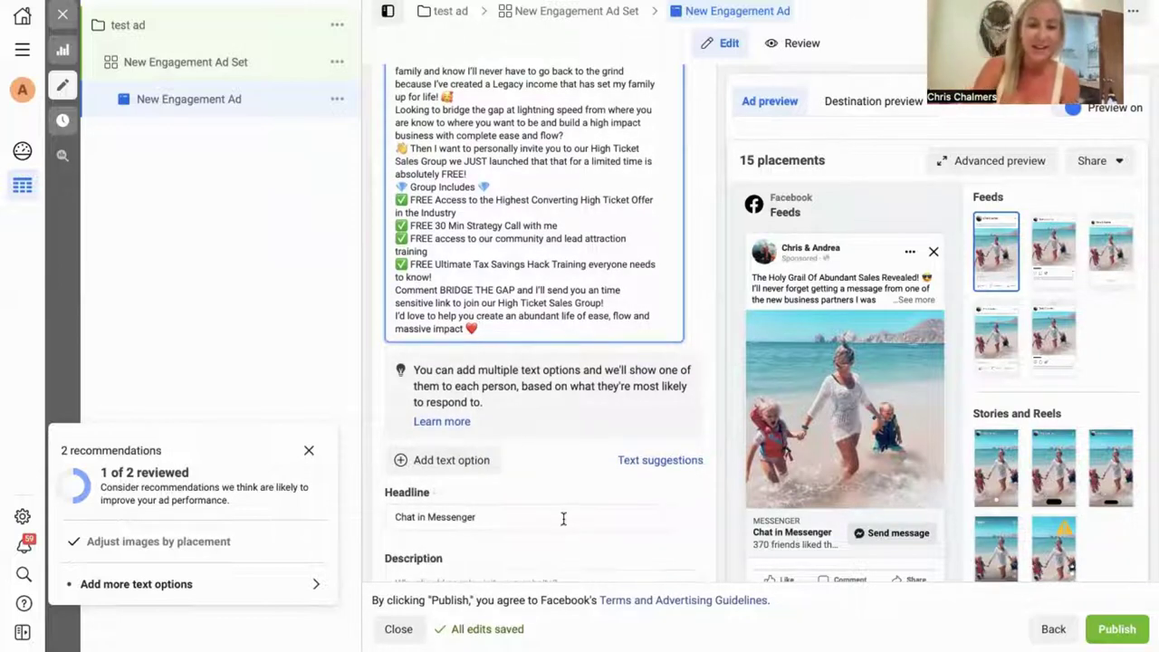
pyautogui.click(514, 516)
pyautogui.moveTo(514, 516); pyautogui.dragTo(370, 515)
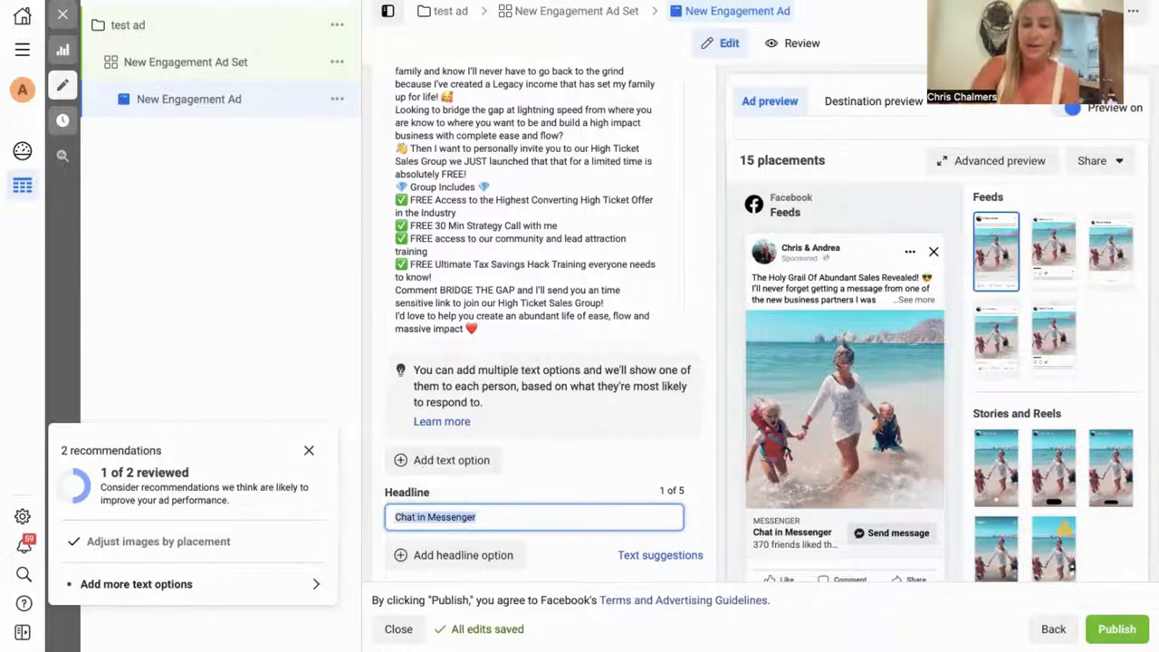
pyautogui.press('BackSpace')
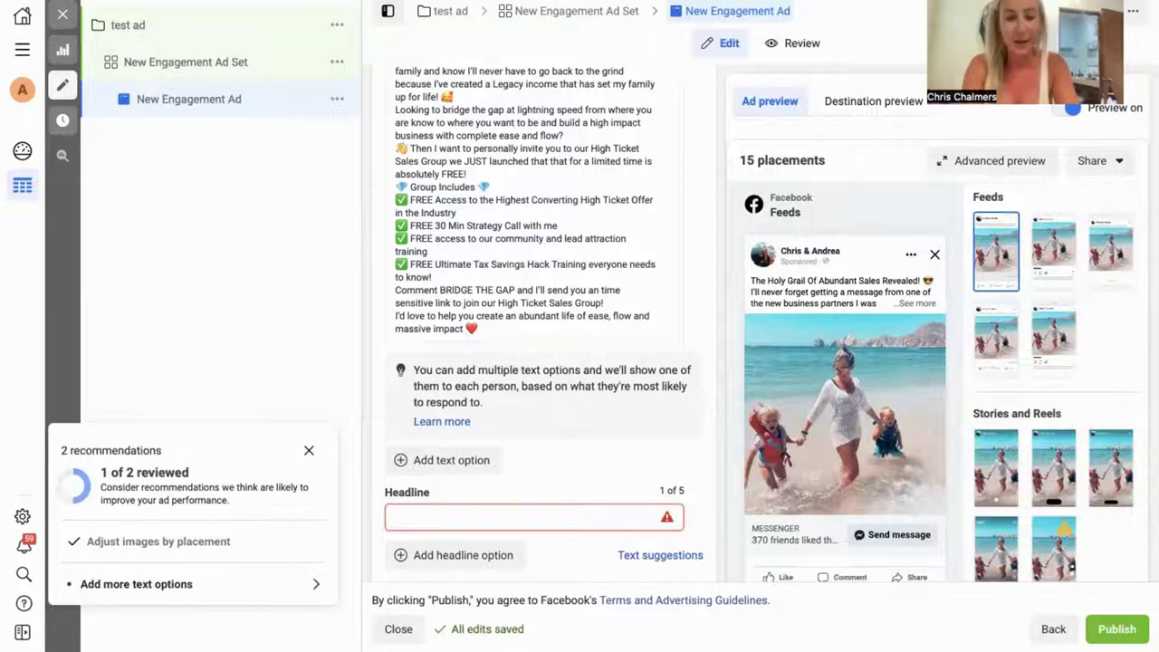
pyautogui.press('BackSpace')
pyautogui.press('BackSpace')
pyautogui.write('ak')
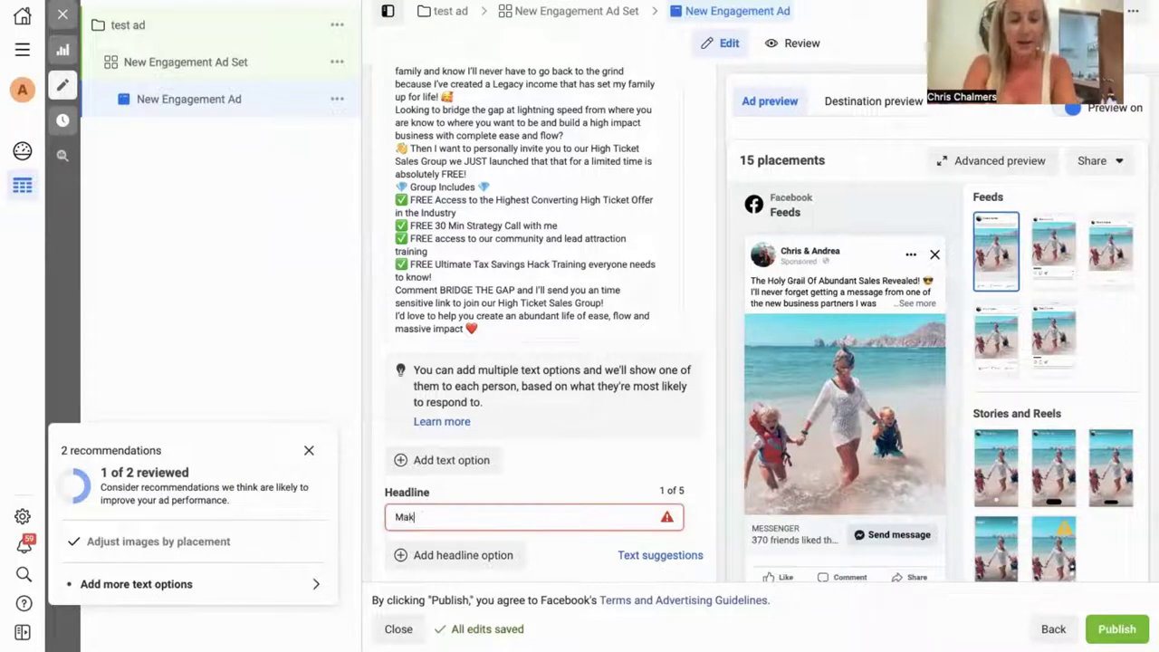
pyautogui.write('e ')
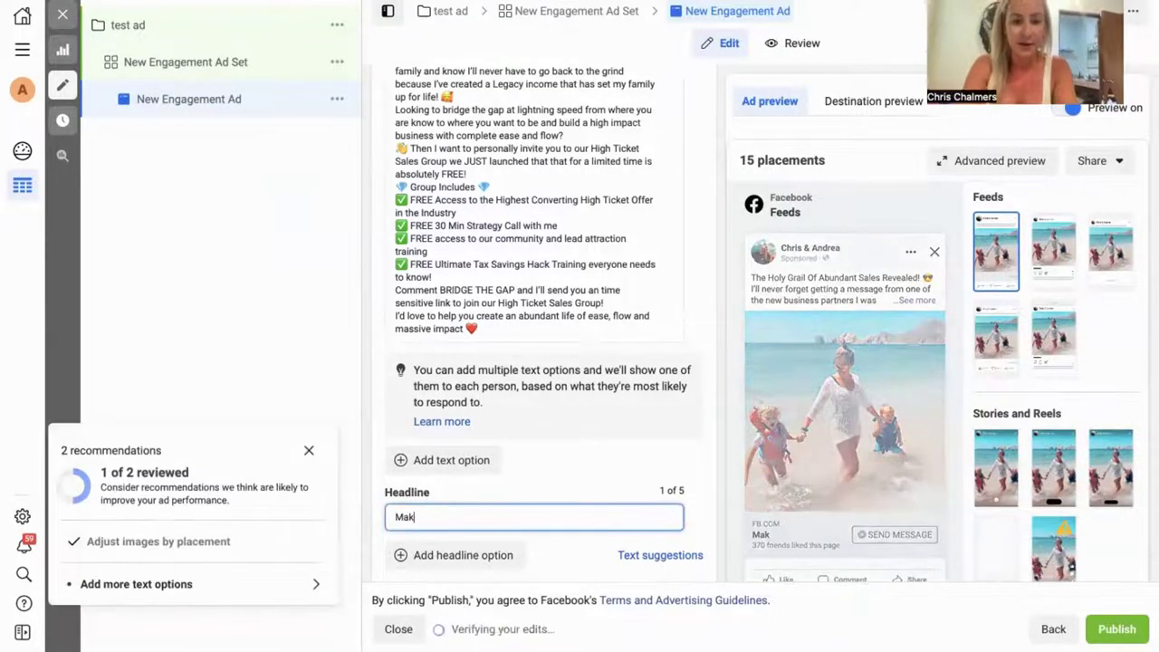
pyautogui.write('a Living Enjoying Life')
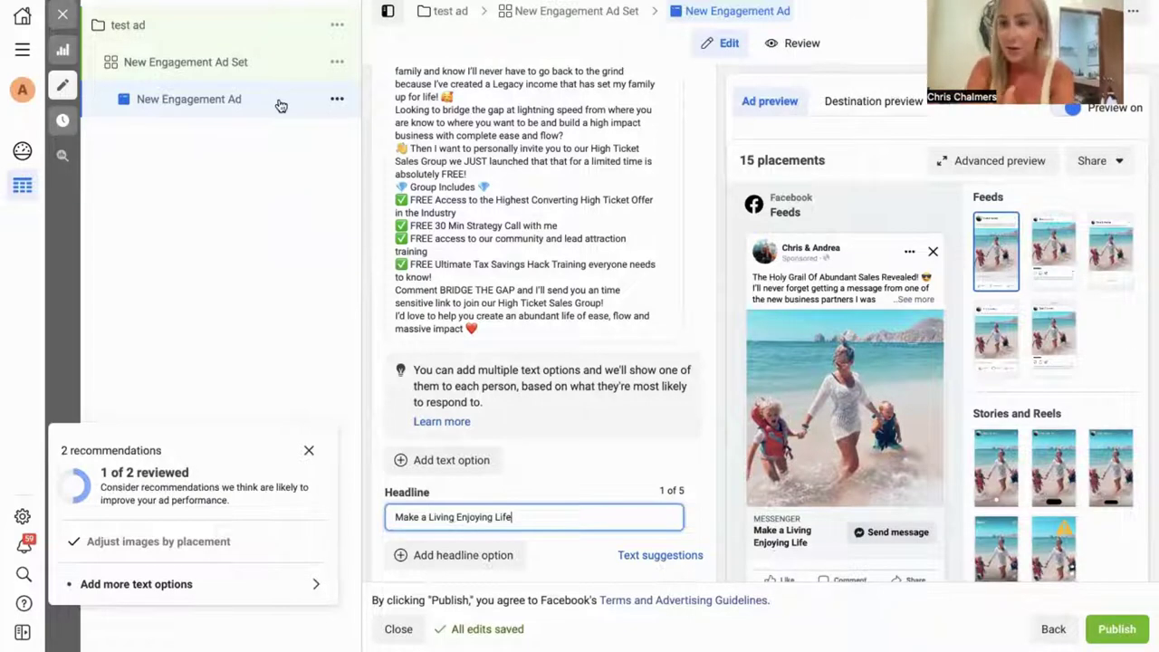
# - In the New Engagement Ad Set, add the country United States to the audience locations alongside Canada
pyautogui.click(235, 65)
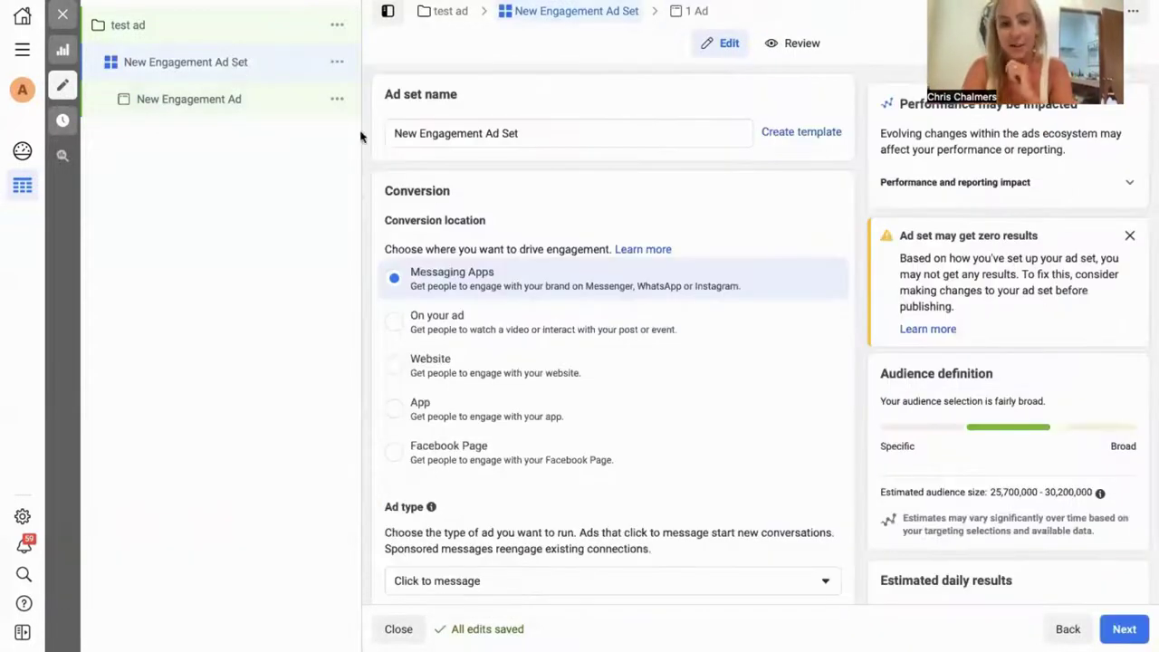
pyautogui.scroll(-2, 440, 269)
pyautogui.scroll(-9, 440, 266)
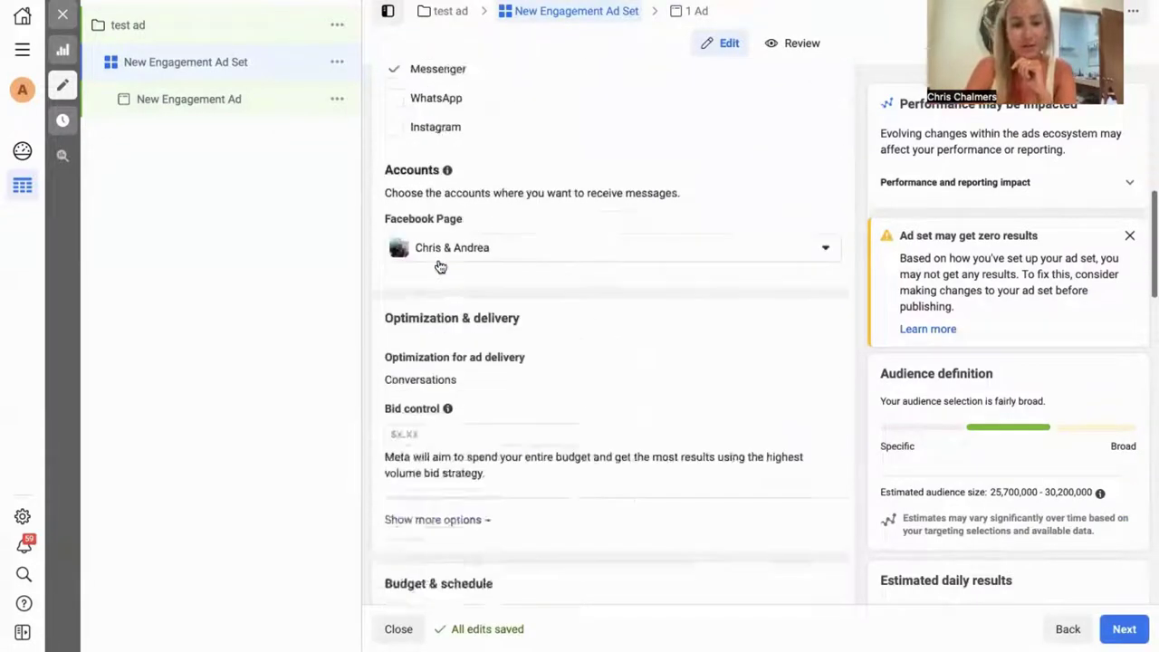
pyautogui.scroll(-4, 440, 266)
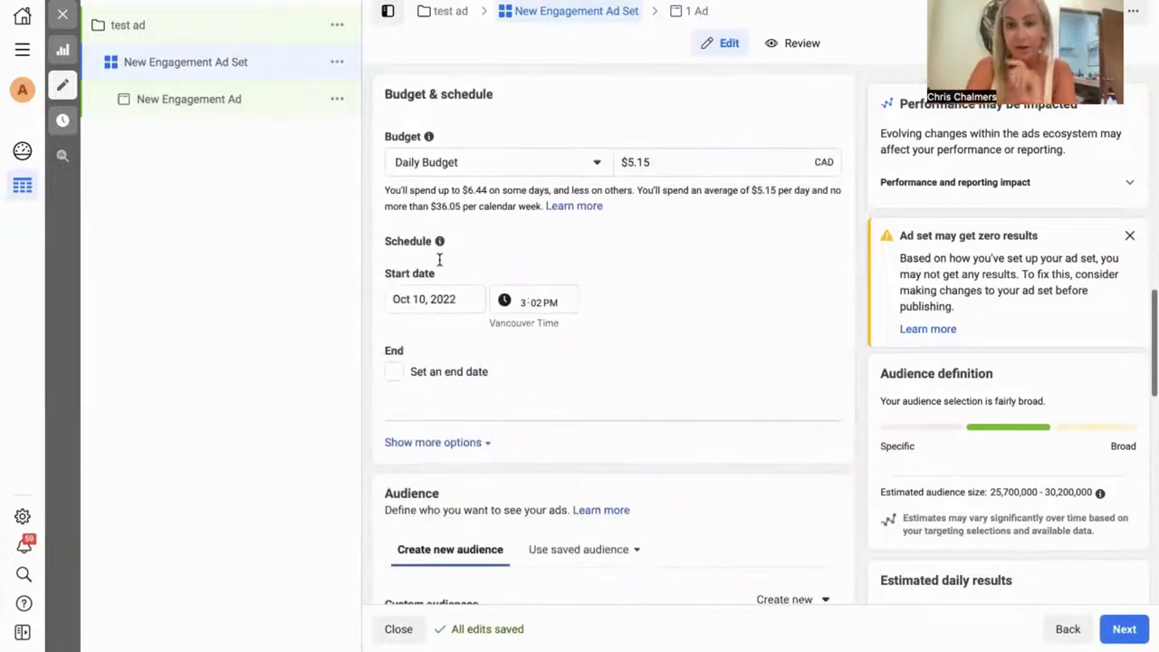
pyautogui.scroll(-5, 440, 265)
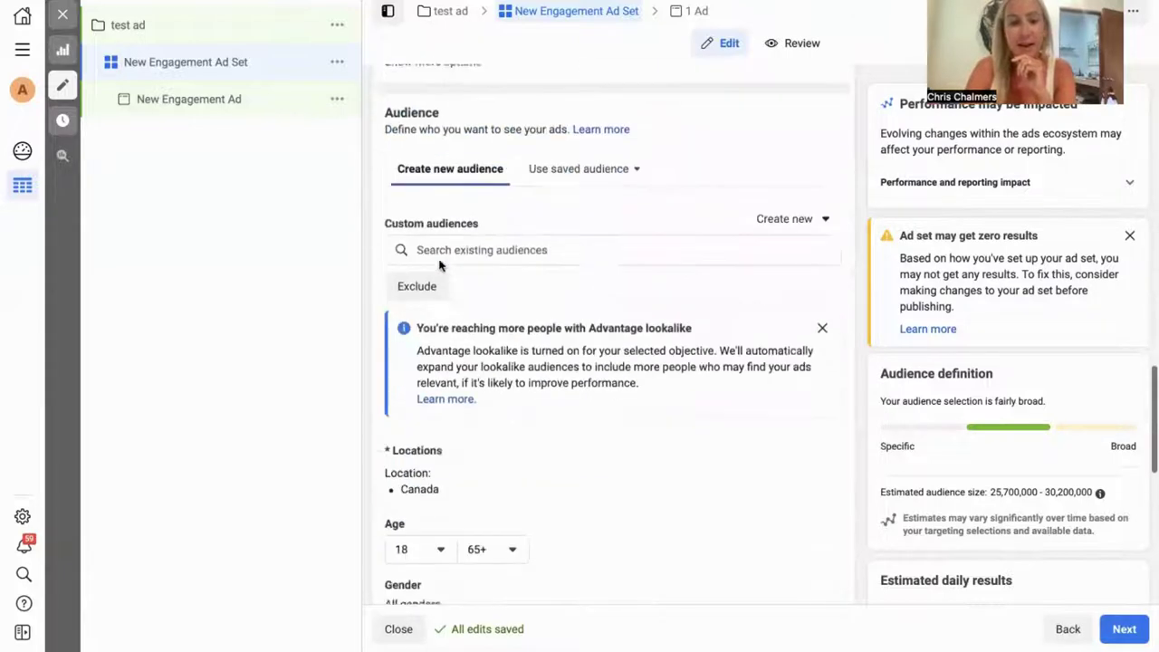
pyautogui.scroll(-3, 440, 264)
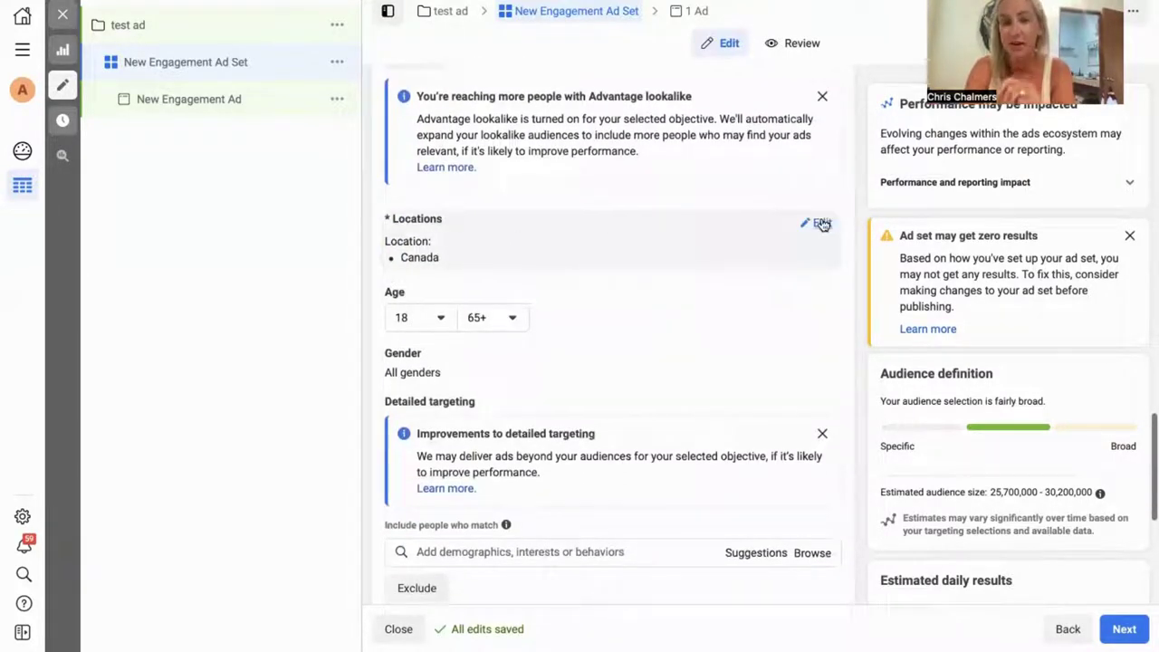
pyautogui.click(821, 224)
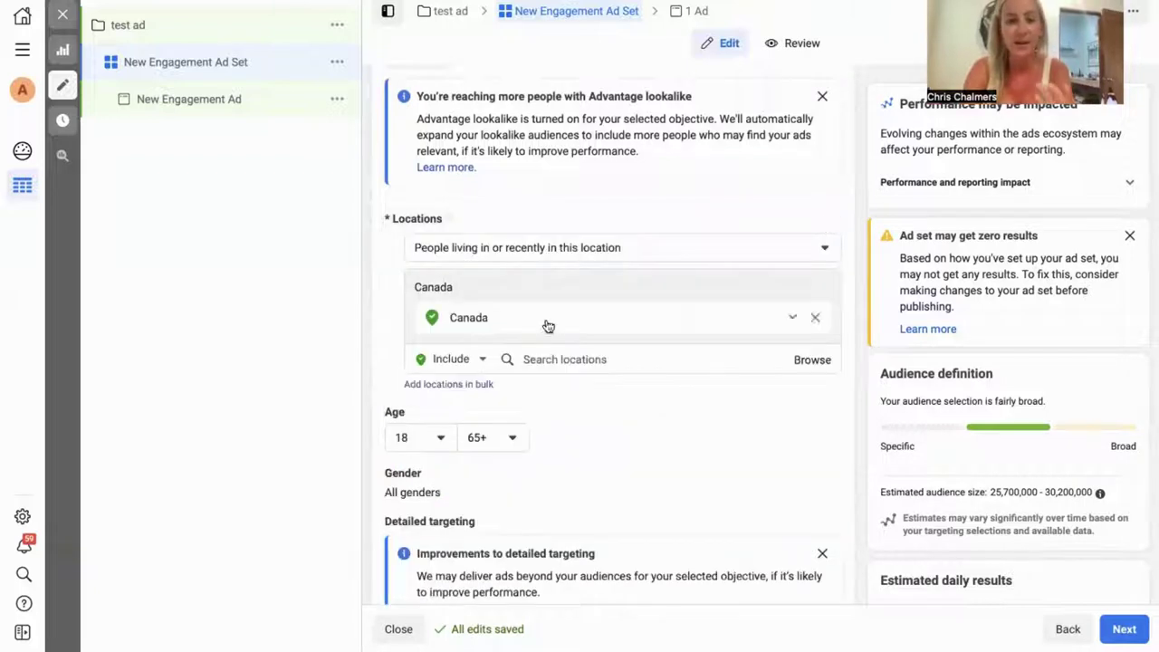
pyautogui.click(551, 362)
pyautogui.write('united sttes')
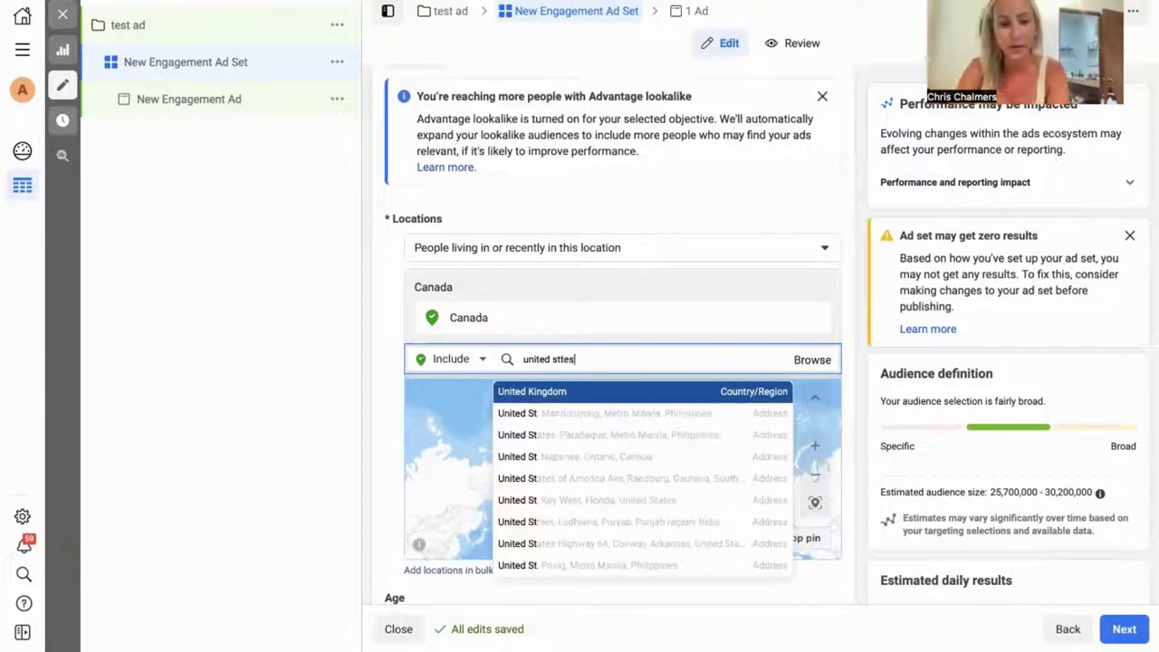
pyautogui.press('BackSpace')
pyautogui.press('BackSpace')
pyautogui.press('BackSpace')
pyautogui.press('BackSpace')
pyautogui.write('tat')
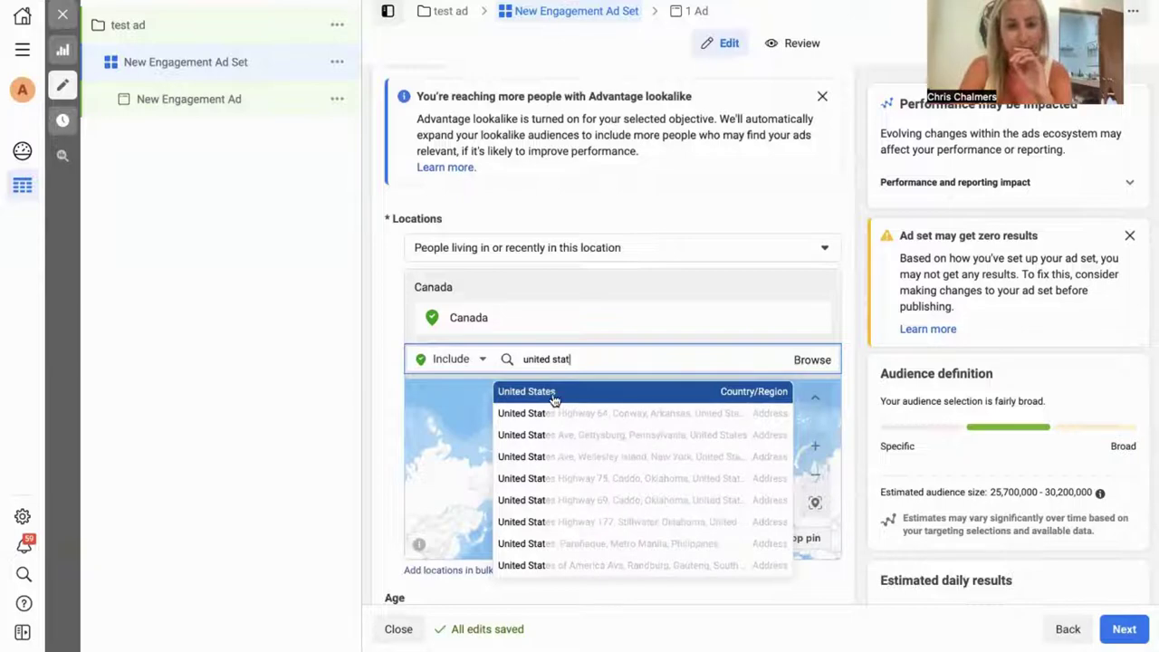
pyautogui.click(553, 397)
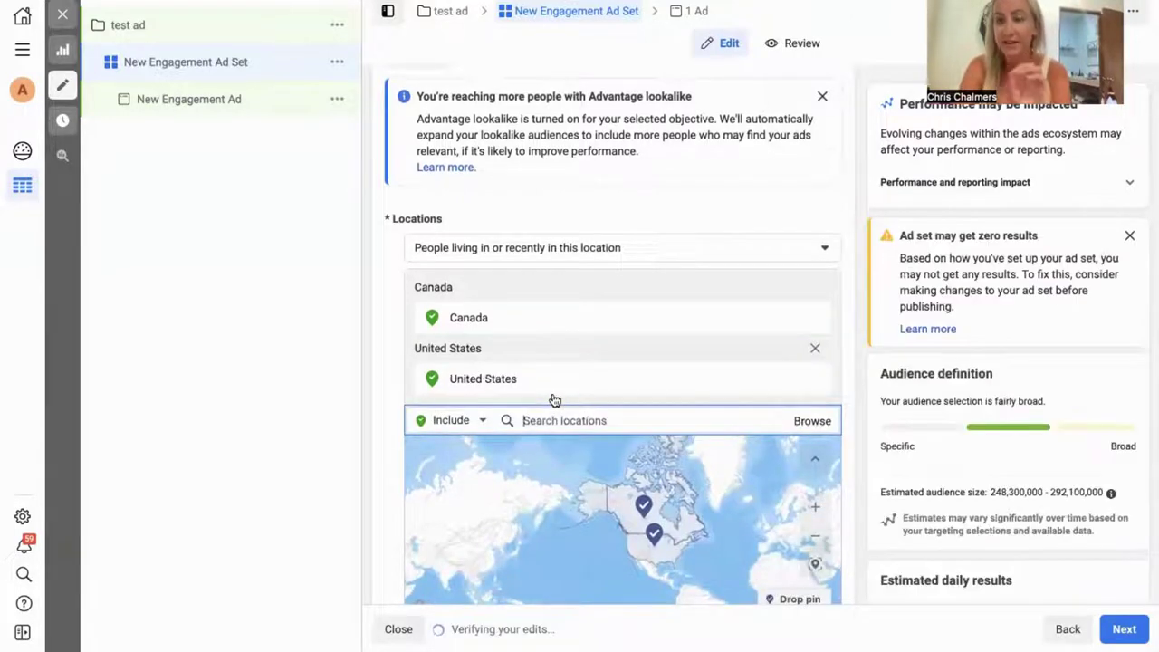
# - Set the audience age range to 25 through 42
pyautogui.scroll(-3, 554, 399)
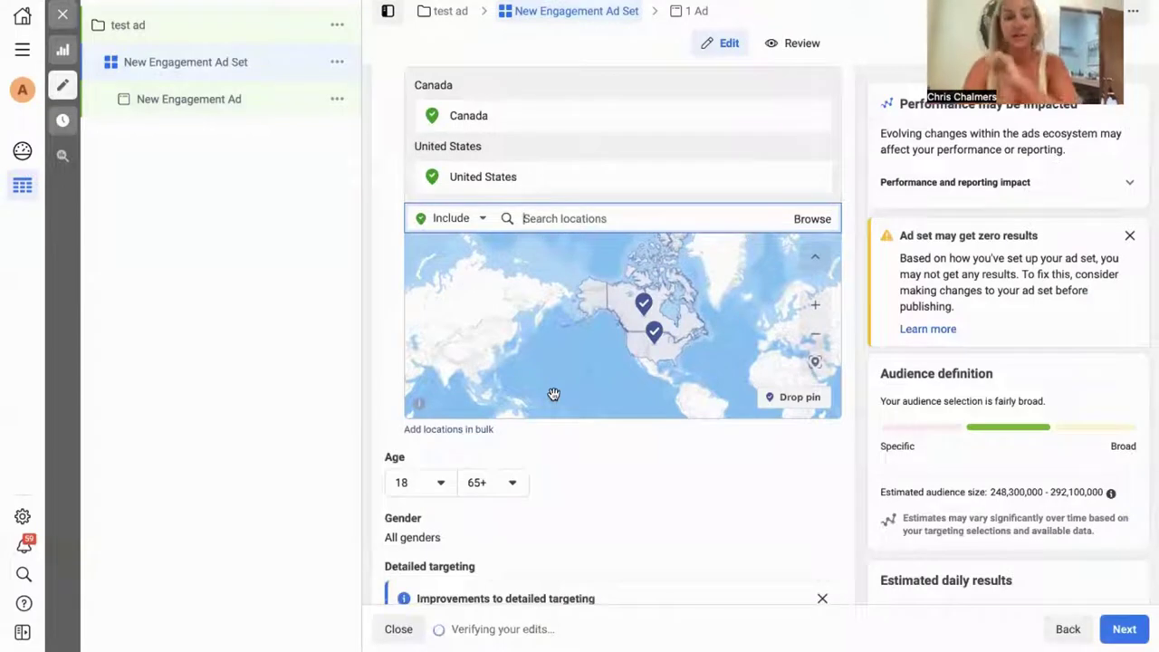
pyautogui.click(439, 482)
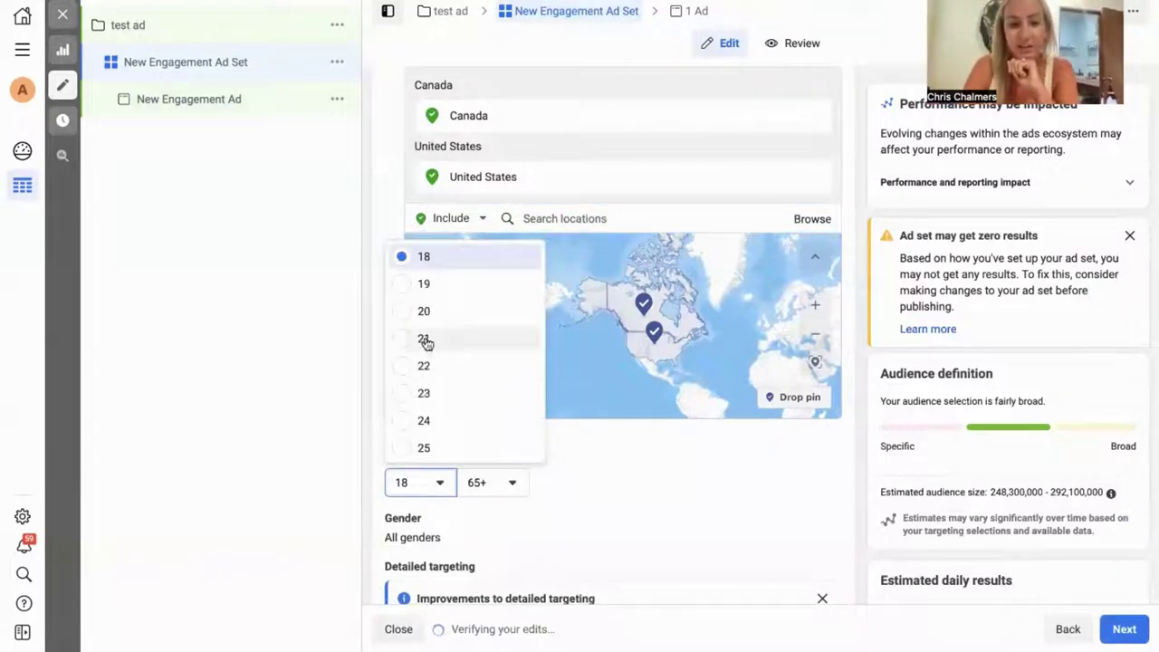
pyautogui.scroll(-1, 426, 338)
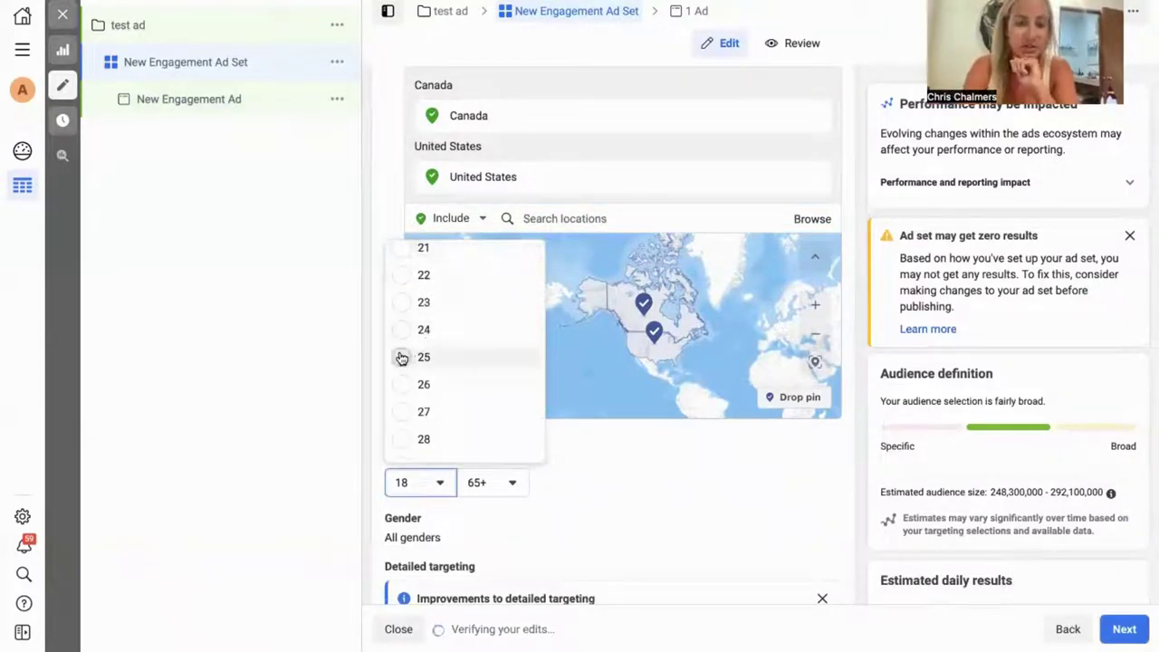
pyautogui.click(401, 359)
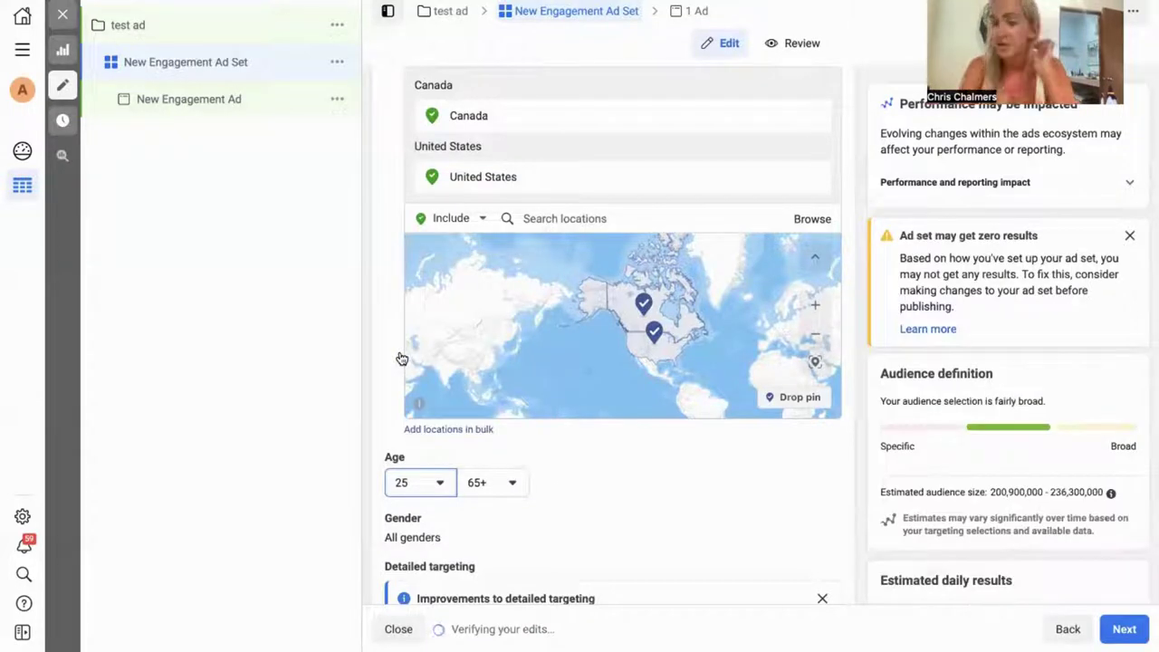
pyautogui.click(496, 487)
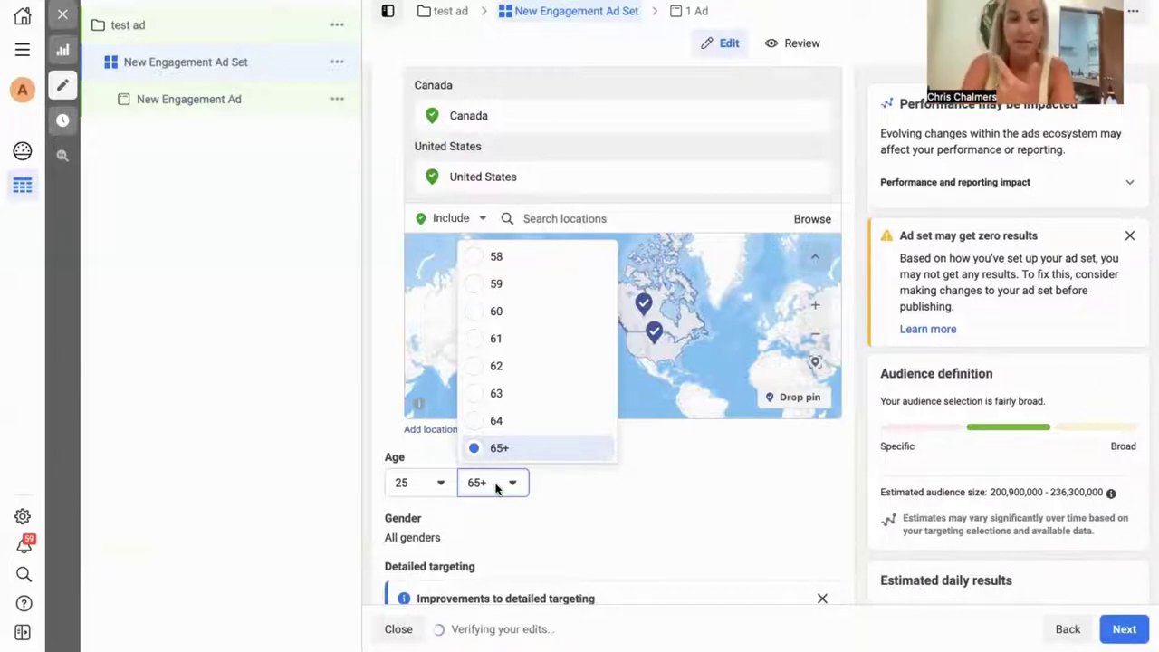
pyautogui.scroll(3, 509, 326)
pyautogui.scroll(2, 512, 321)
pyautogui.scroll(1, 512, 321)
pyautogui.scroll(5, 512, 321)
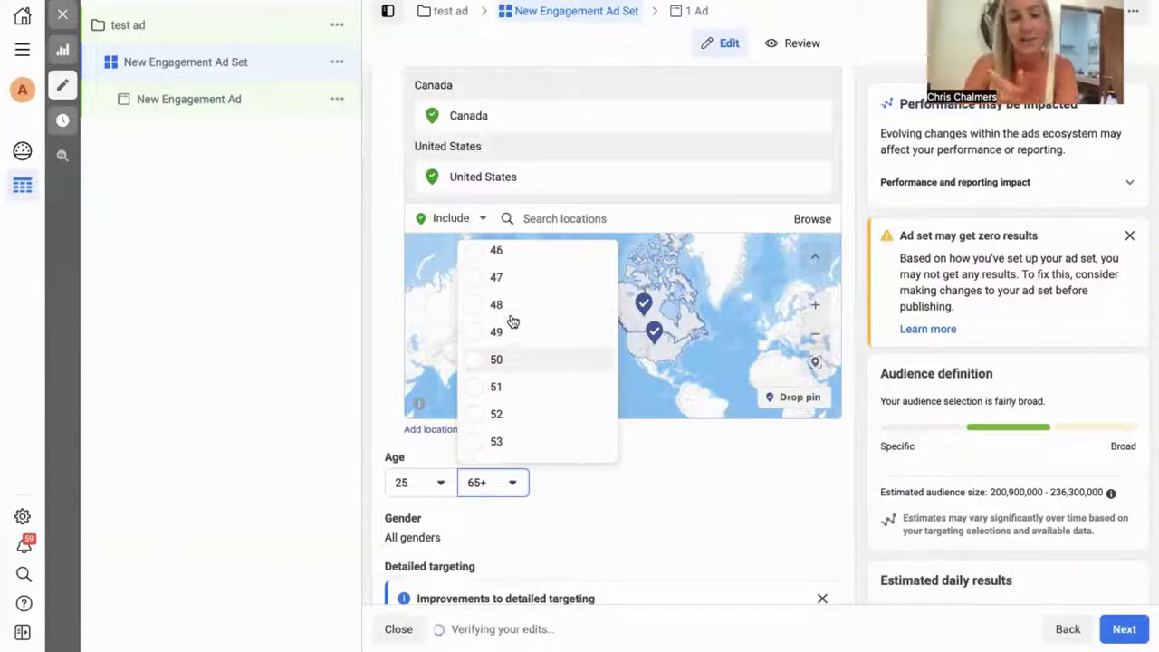
pyautogui.scroll(2, 499, 326)
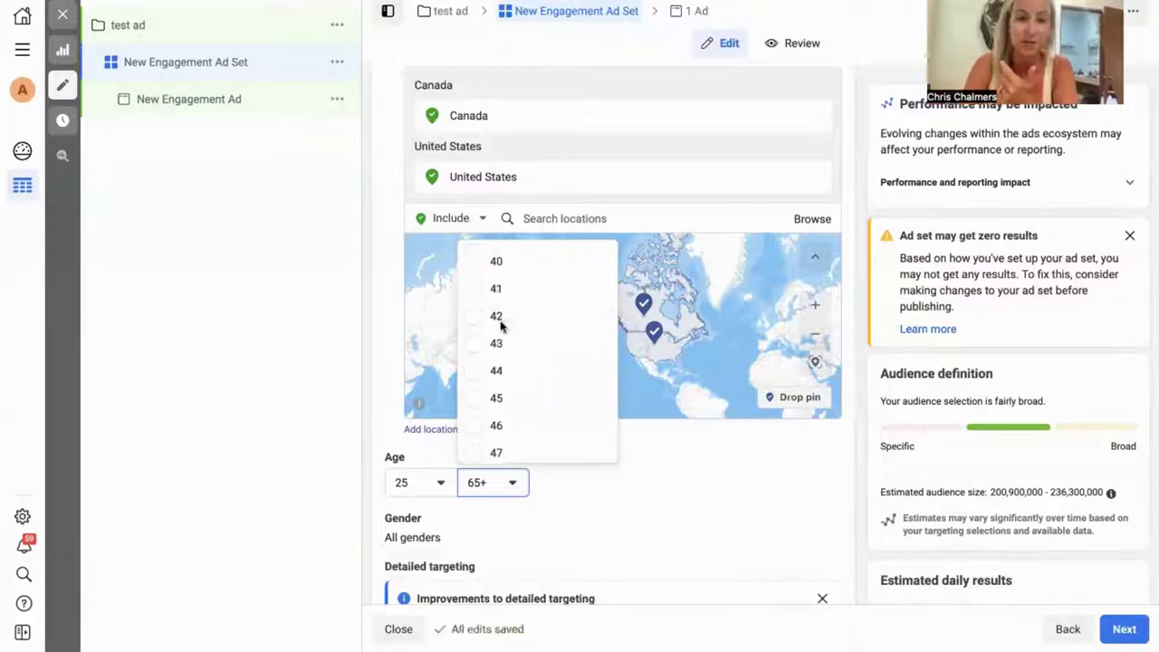
pyautogui.click(480, 317)
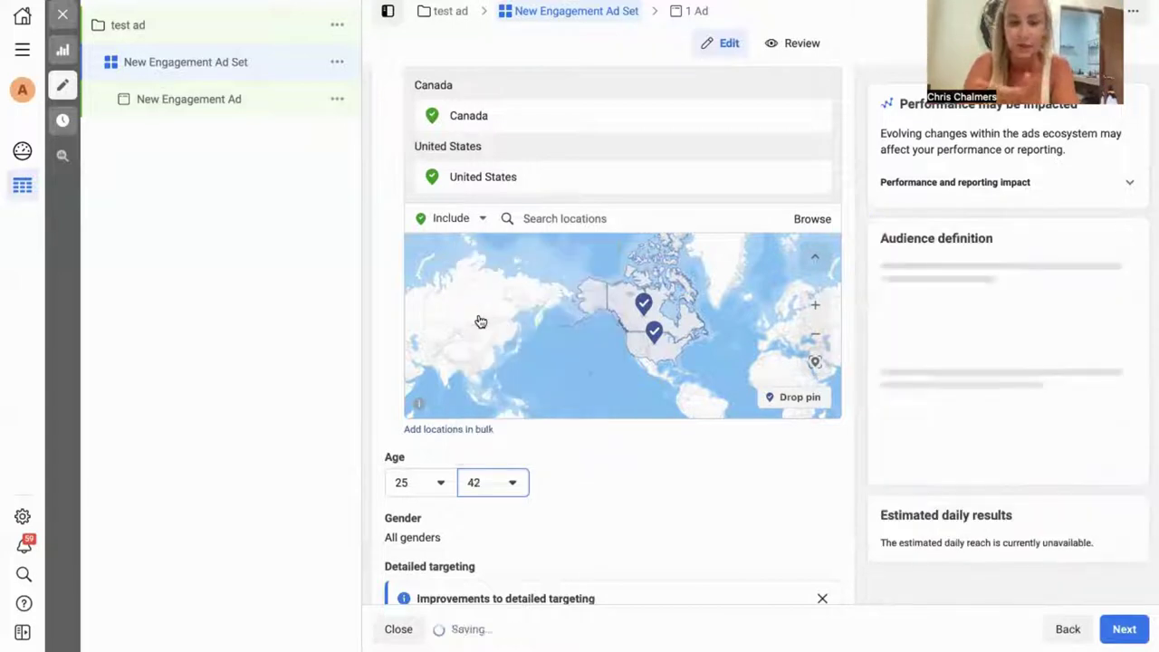
# - Restrict the audience gender to Women and dismiss the notice about improvements to detailed targeting
pyautogui.scroll(-1, 563, 424)
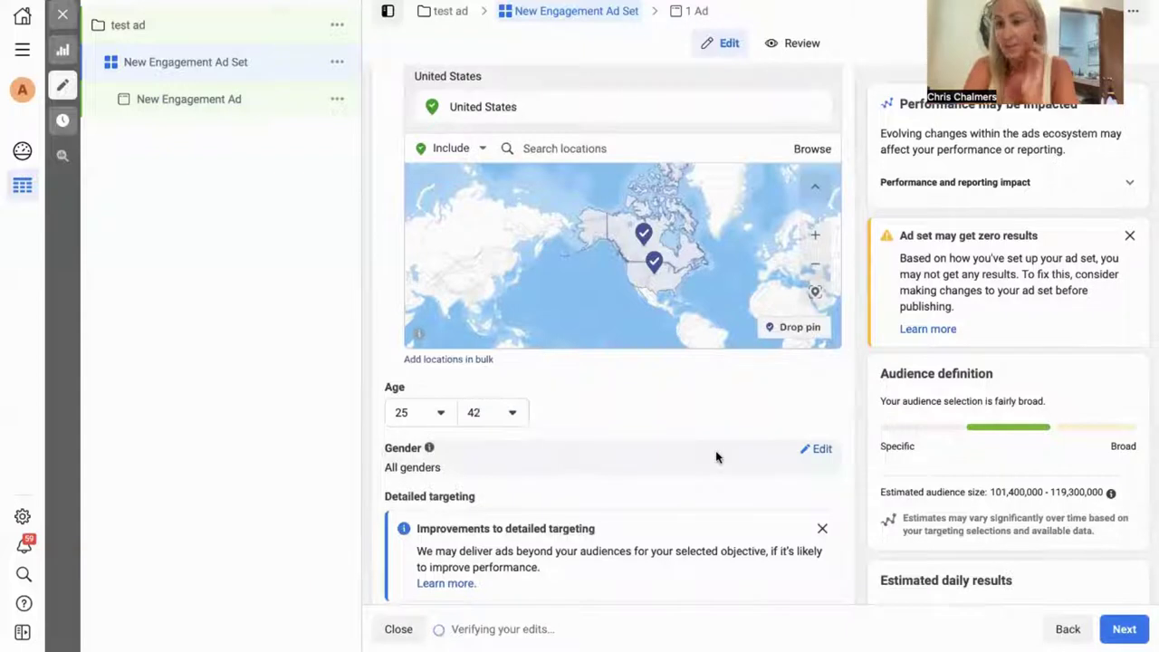
pyautogui.click(818, 451)
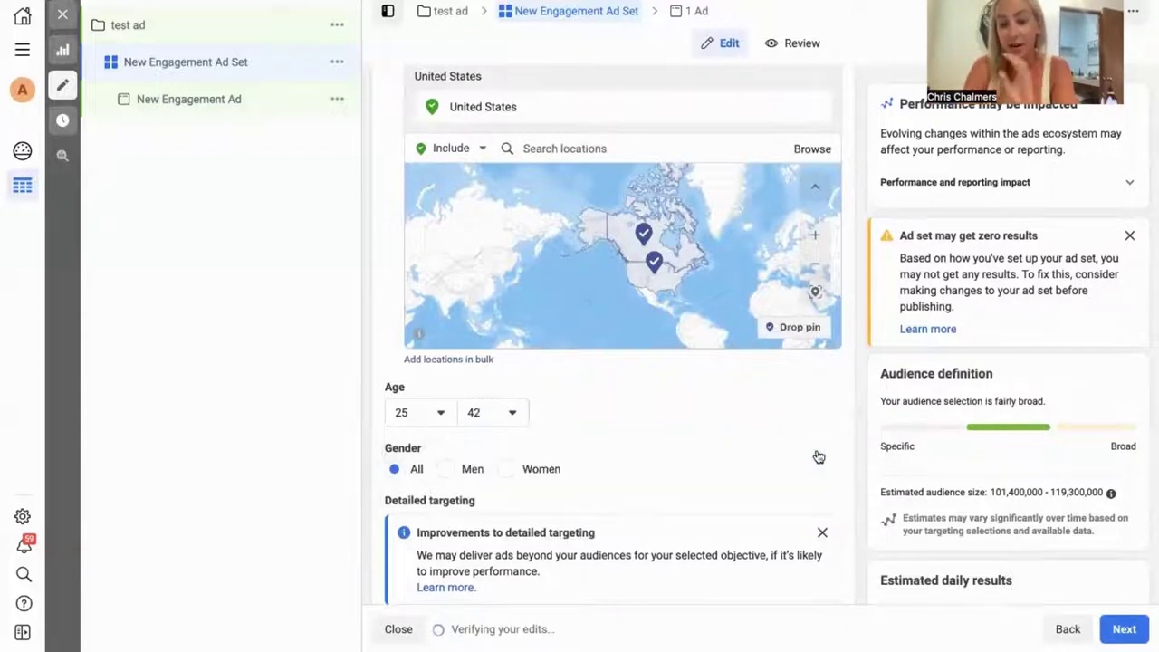
pyautogui.click(509, 469)
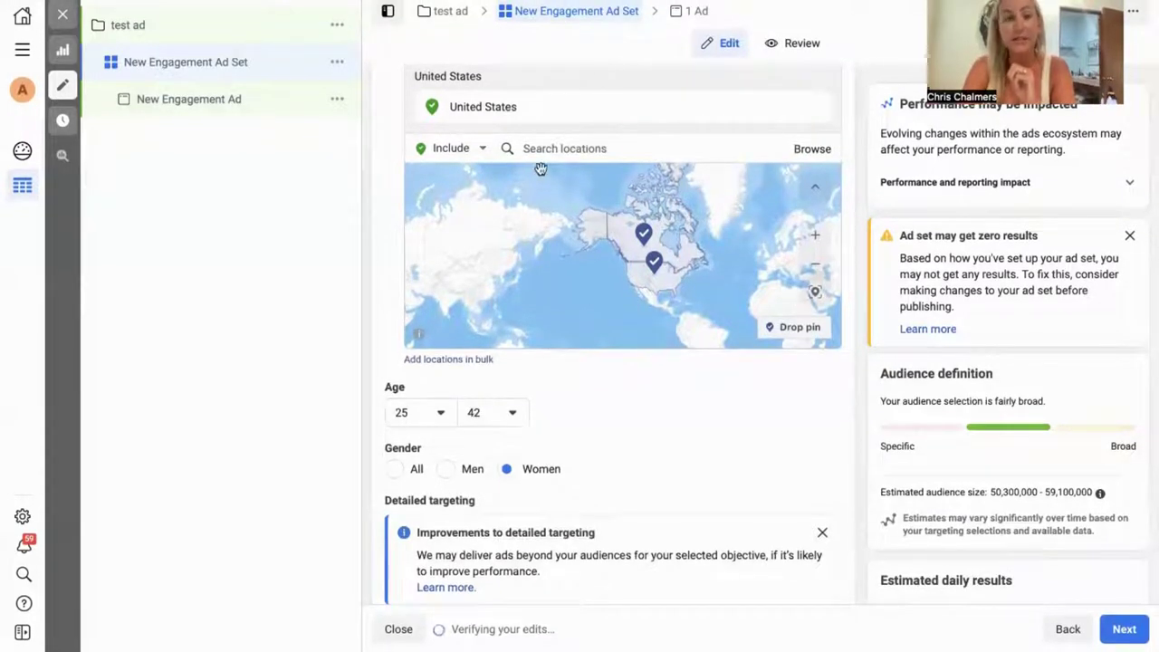
pyautogui.click(822, 534)
pyautogui.scroll(-1, 760, 472)
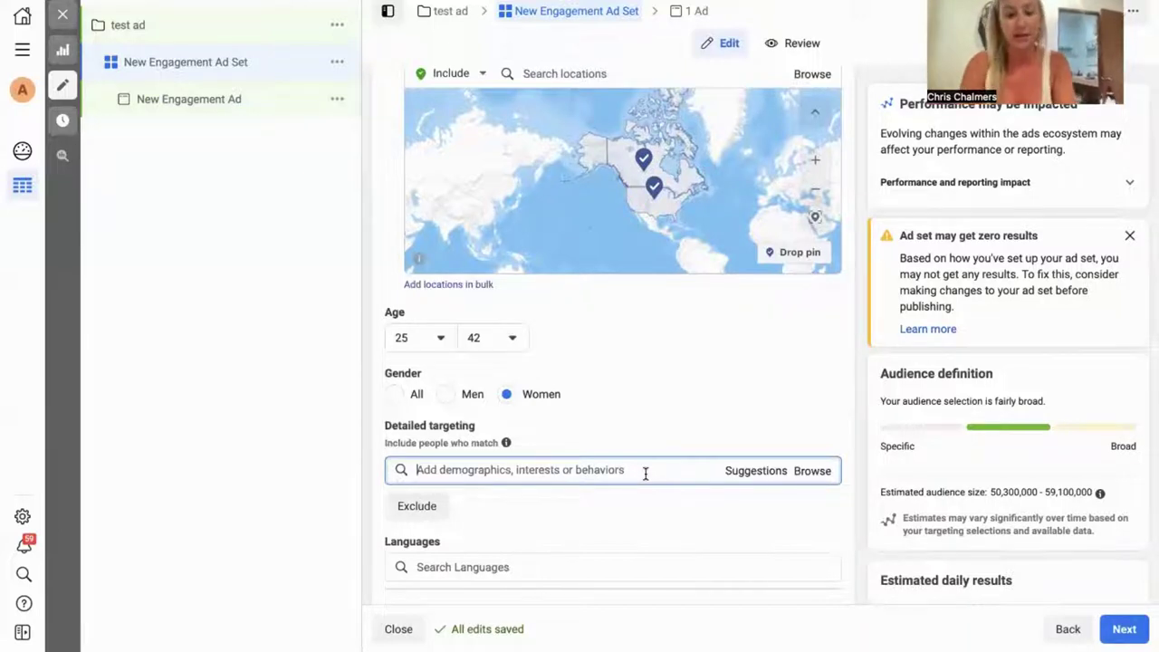
# - Add the Parents (All) demographic to the ad set's detailed targeting
pyautogui.write('parenting')
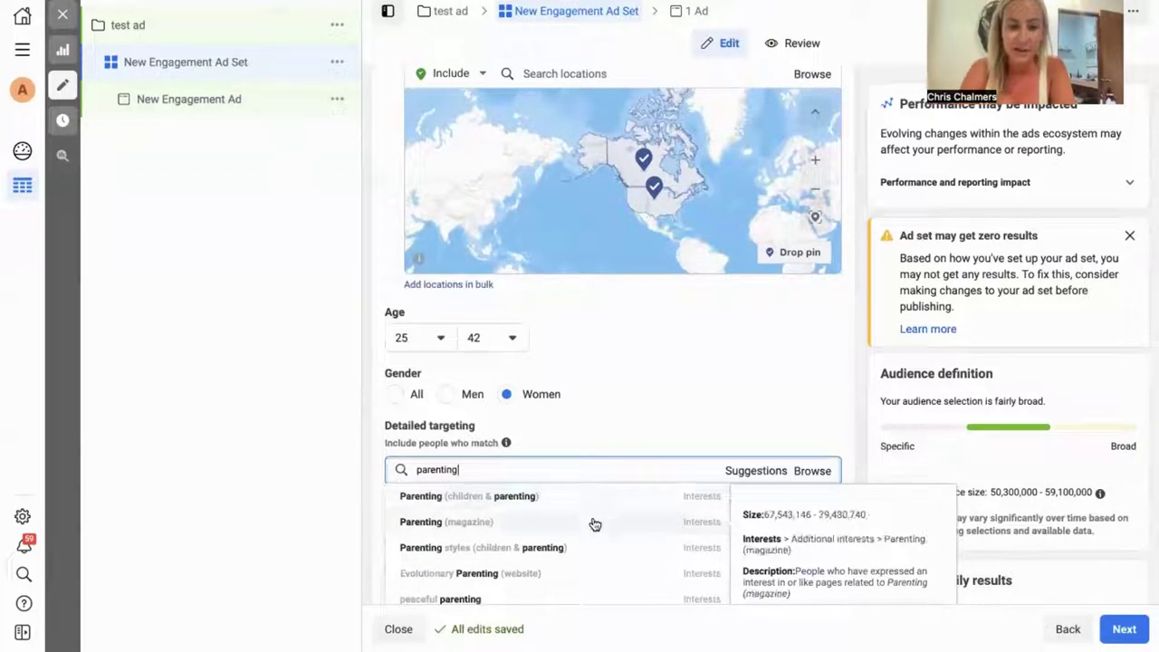
pyautogui.press('BackSpace')
pyautogui.press('BackSpace')
pyautogui.press('BackSpace')
pyautogui.write('s')
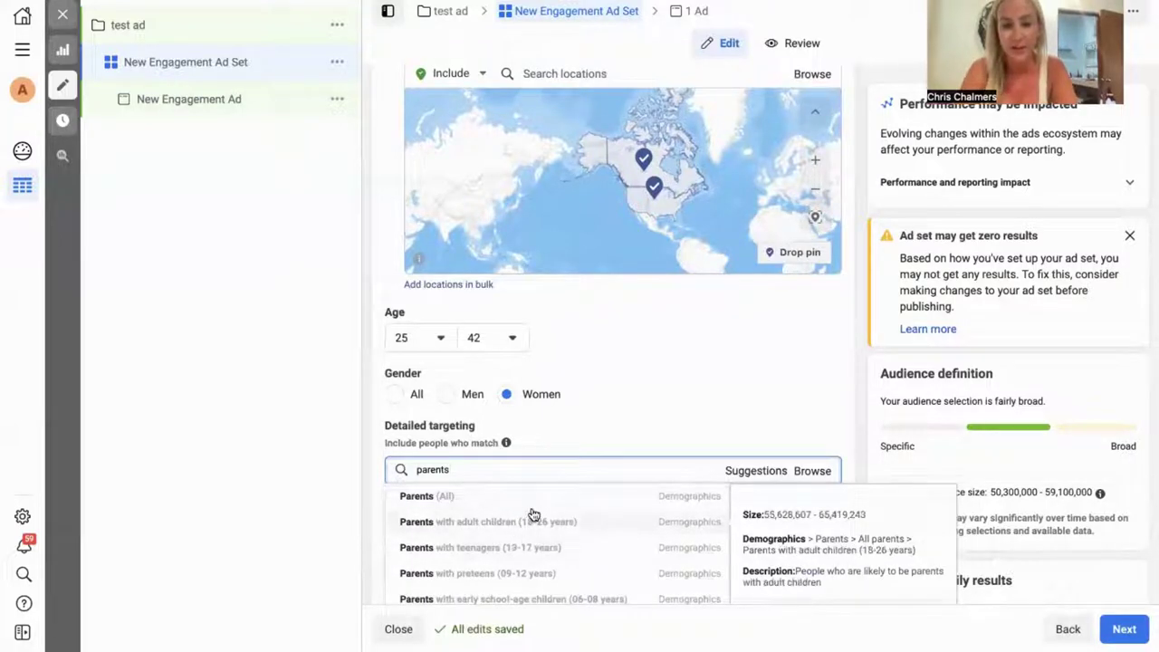
pyautogui.click(536, 508)
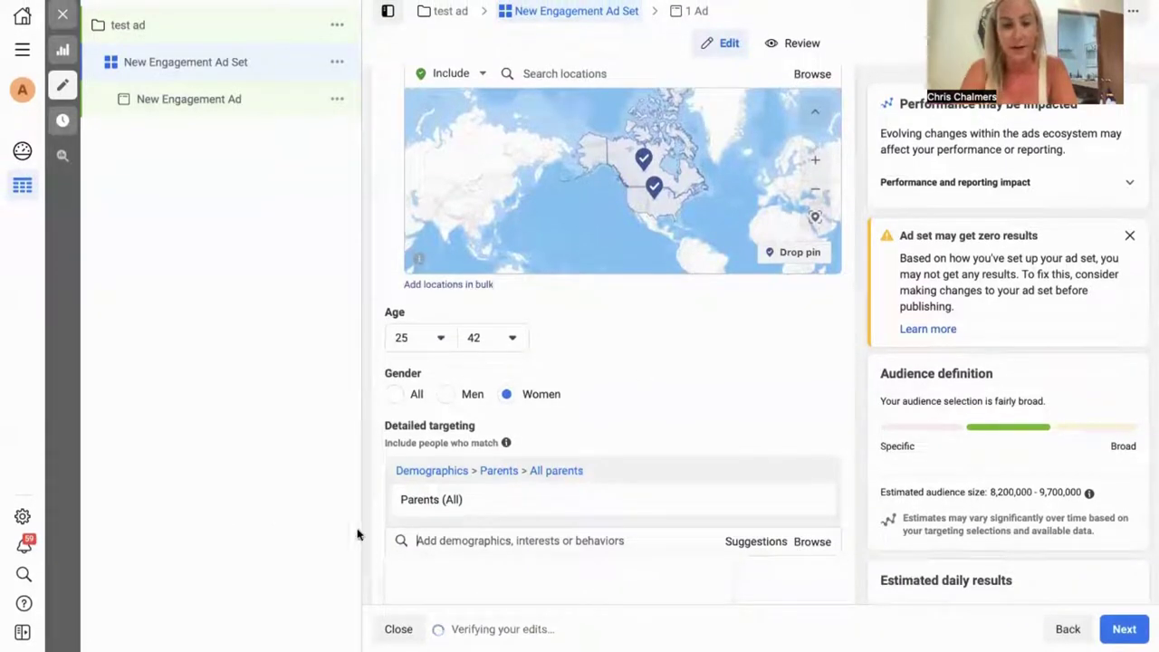
# - Define the detailed targeting further with a must-also-match group containing the interest Direct selling (retail)
pyautogui.scroll(-2, 487, 583)
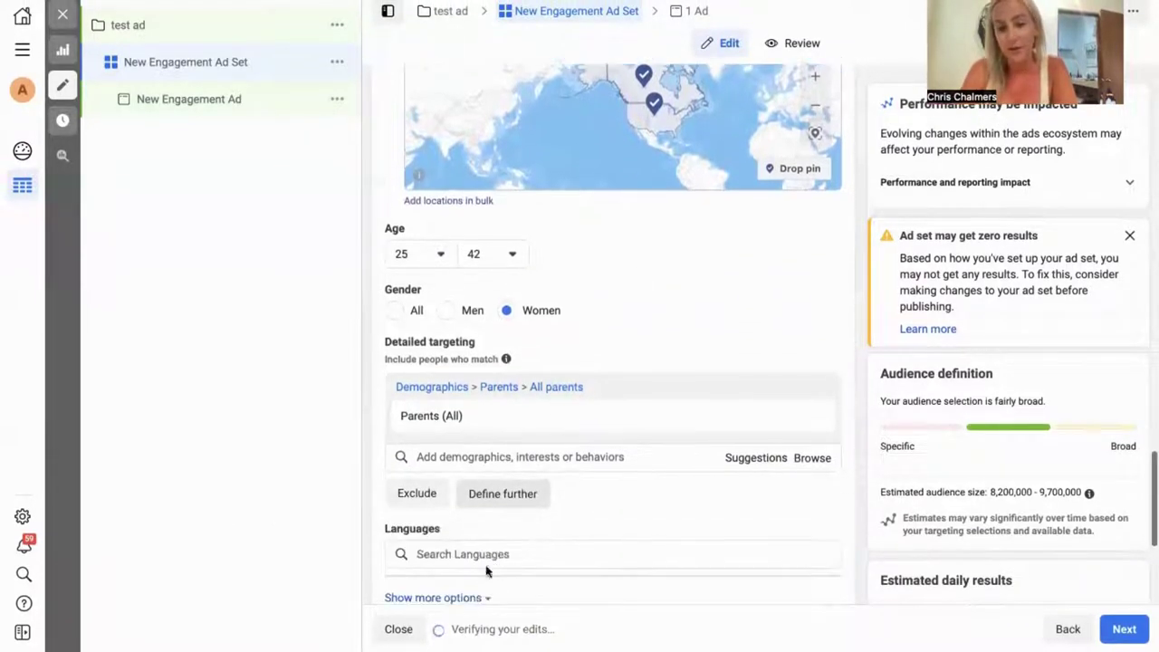
pyautogui.click(502, 494)
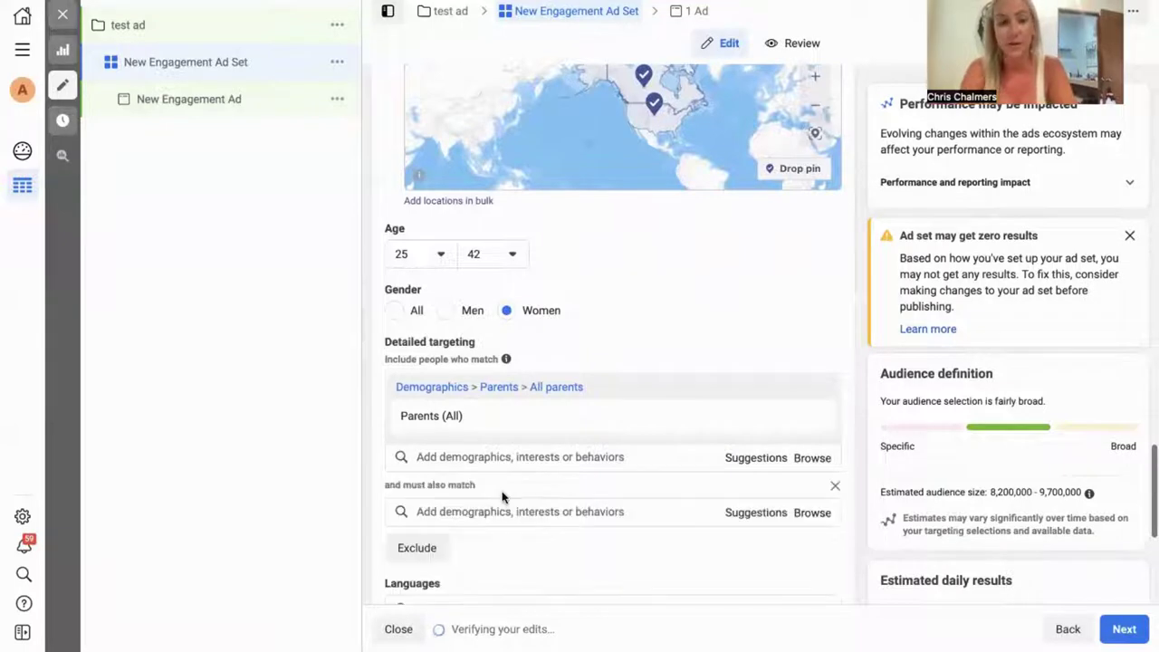
pyautogui.click(472, 511)
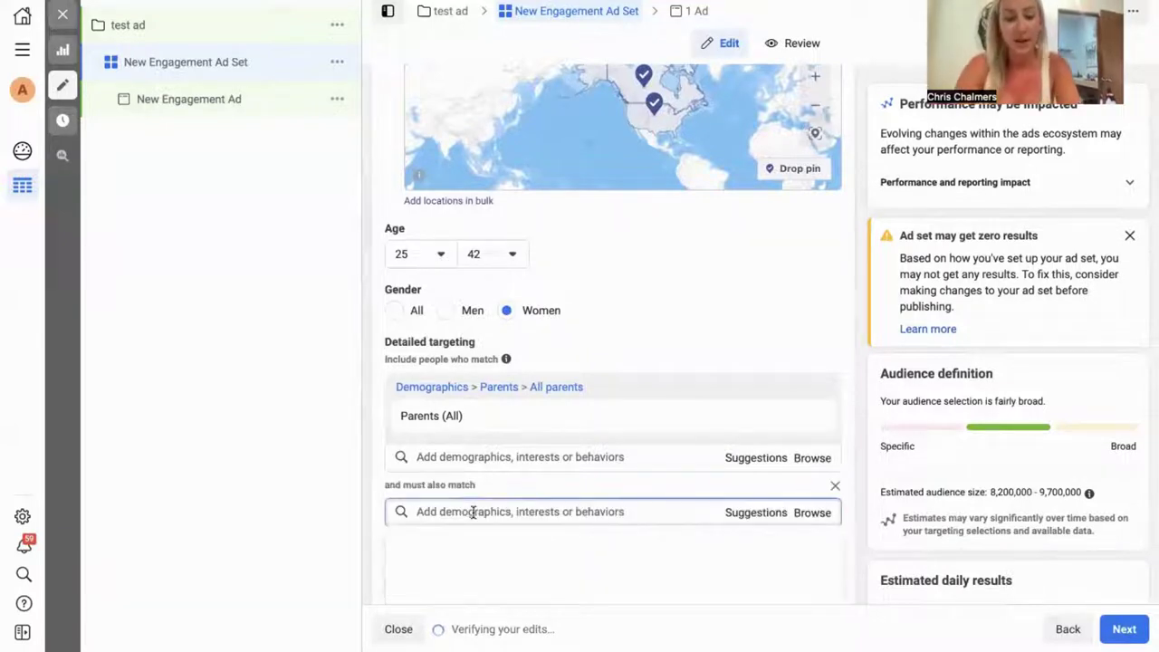
pyautogui.write('di')
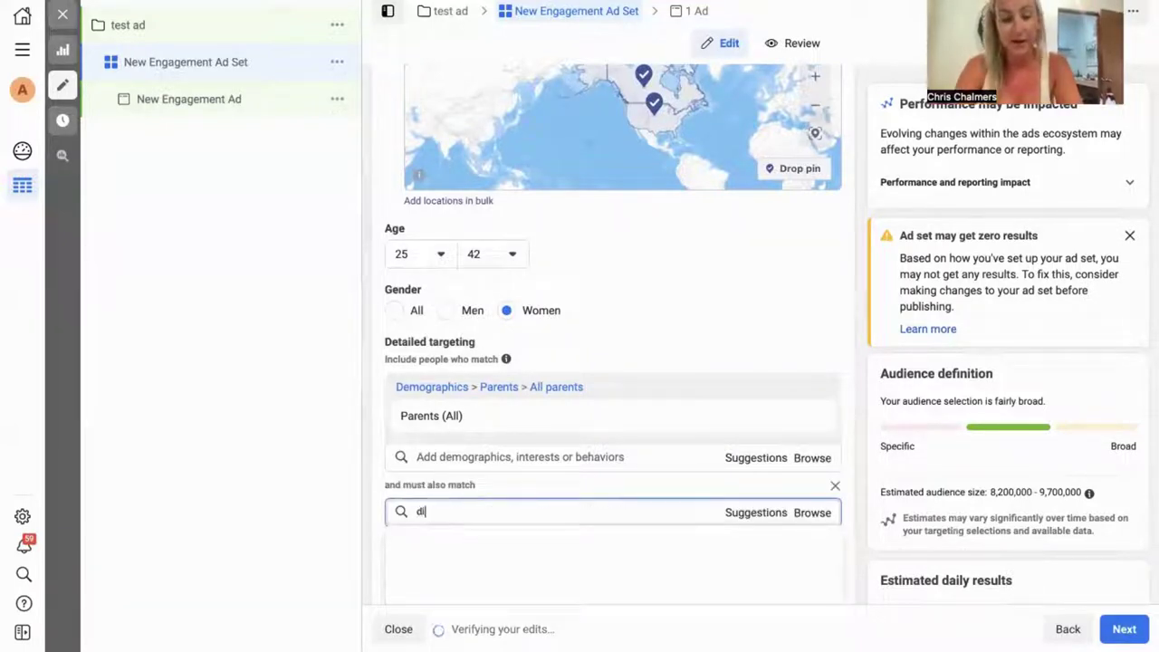
pyautogui.write('rect selling')
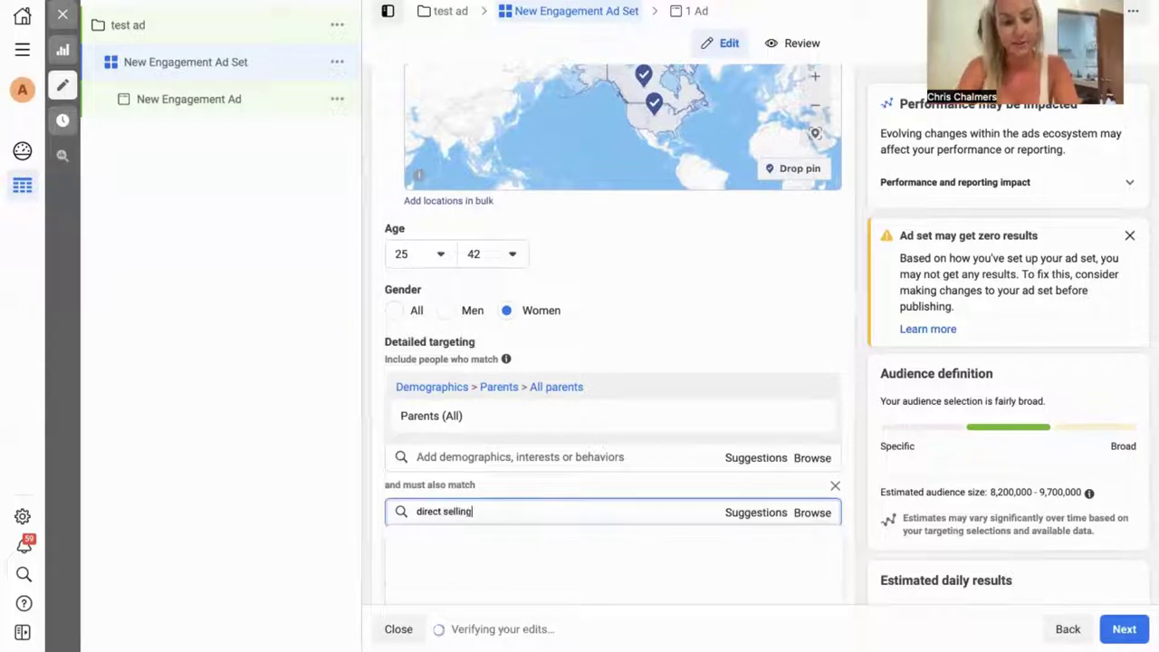
pyautogui.click(475, 539)
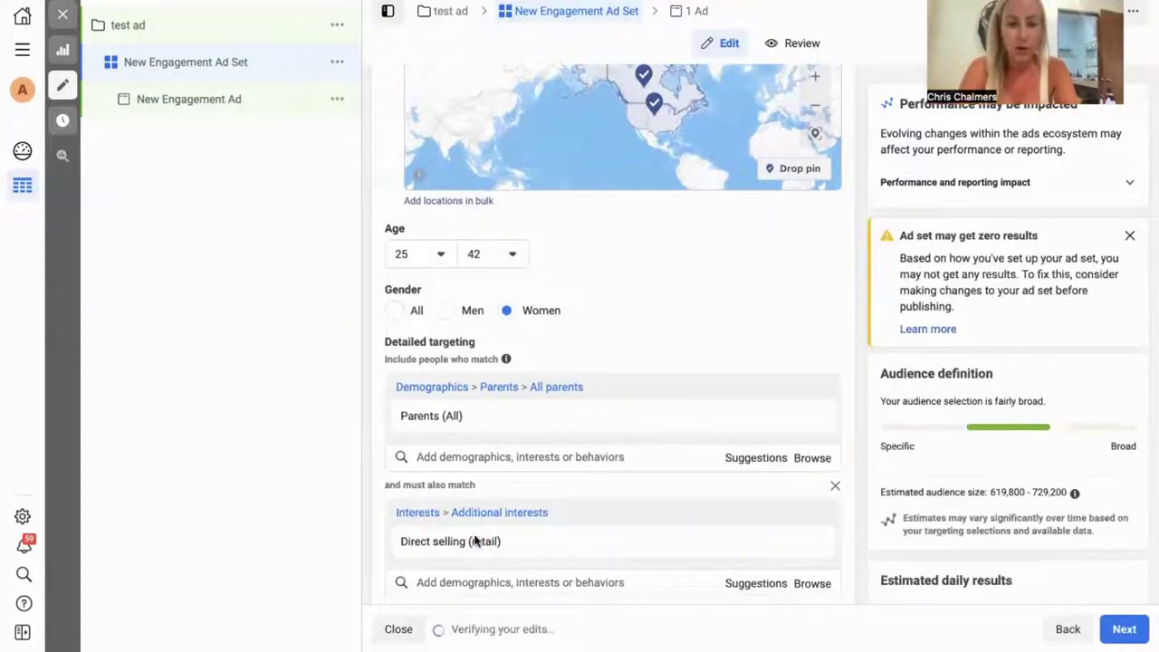
# - Add the interests Social media marketing (marketing) and Network Marketing Pro - Eric Worre (marketing) to the must-also-match group containing Direct selling
pyautogui.write('social media')
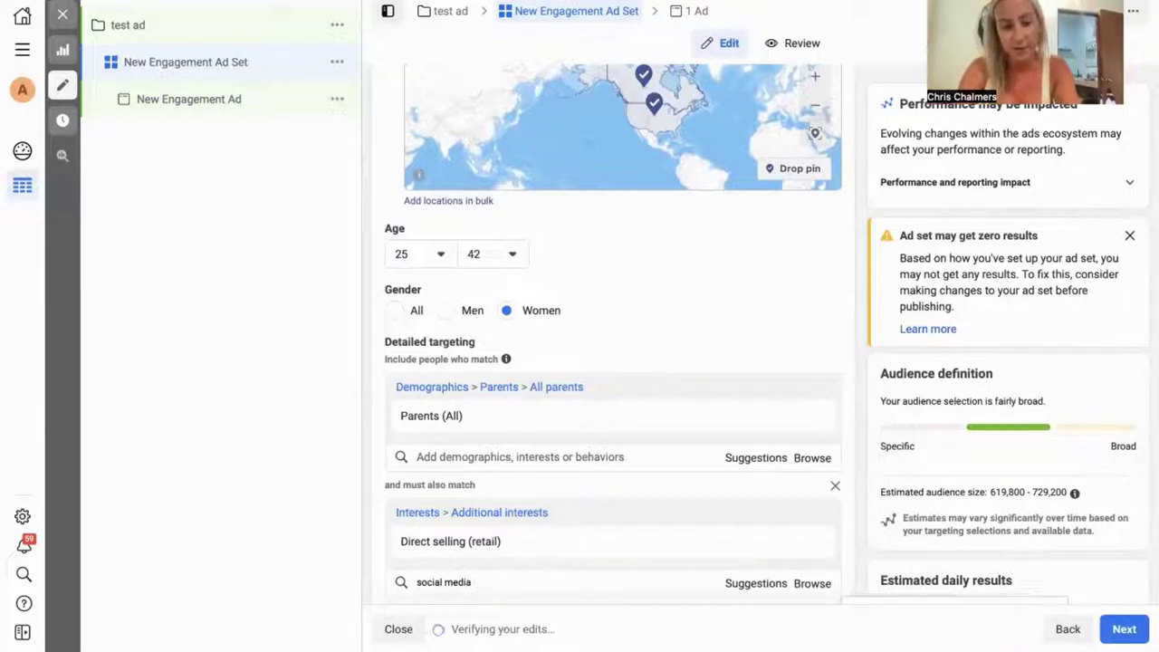
pyautogui.write(' marketing')
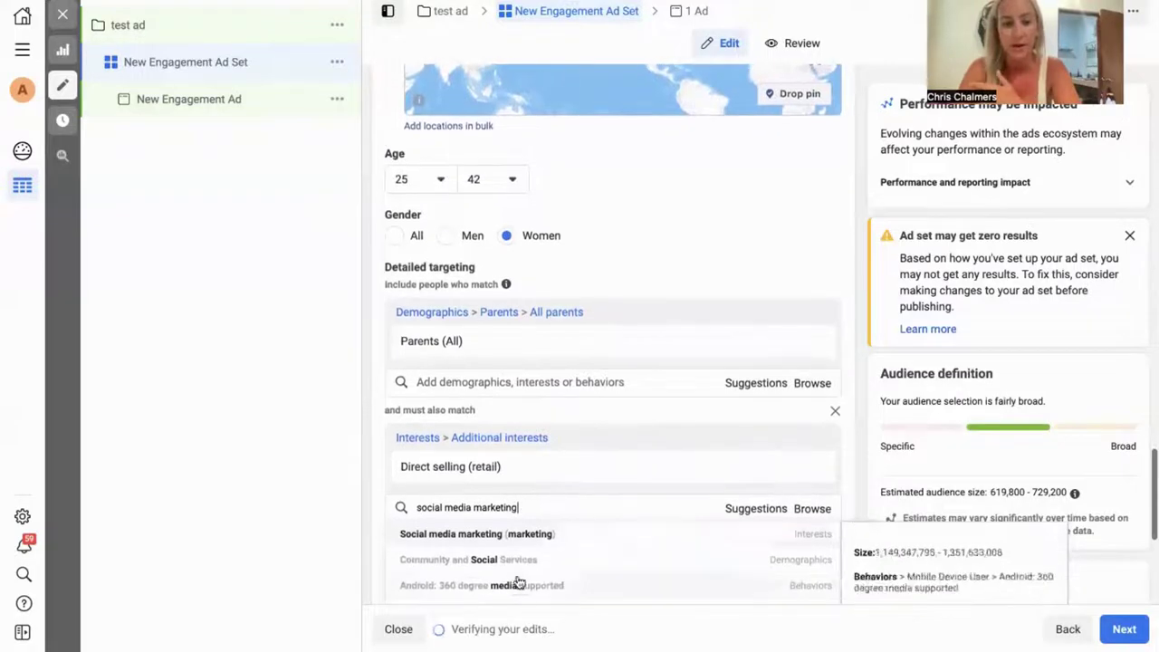
pyautogui.click(530, 542)
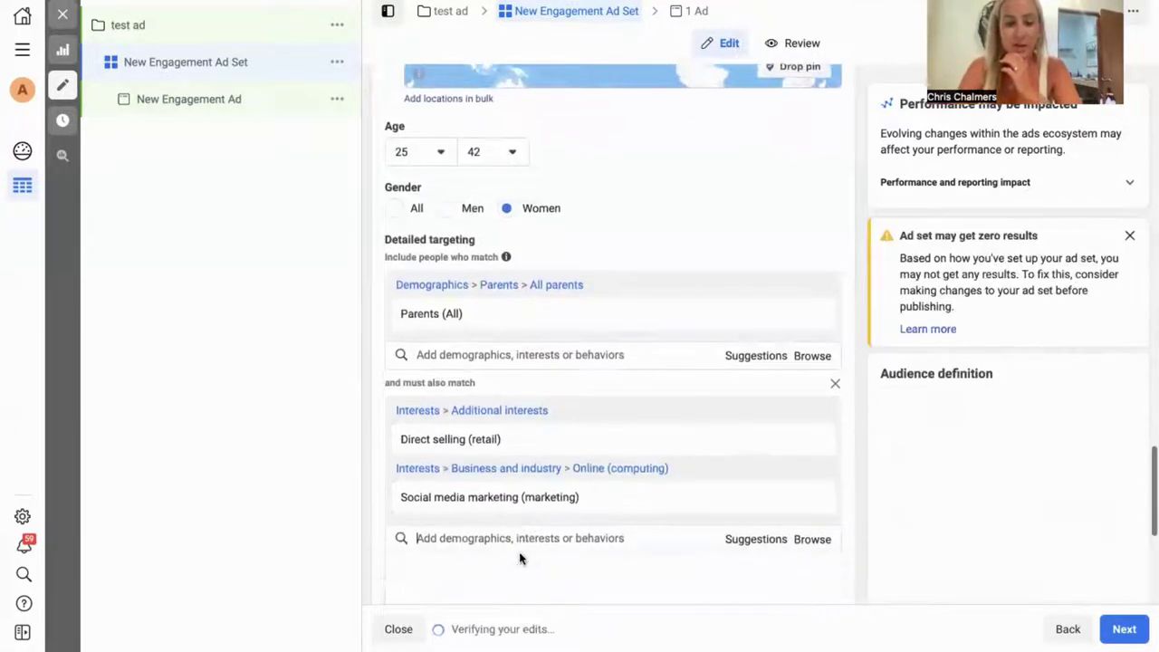
pyautogui.click(519, 512)
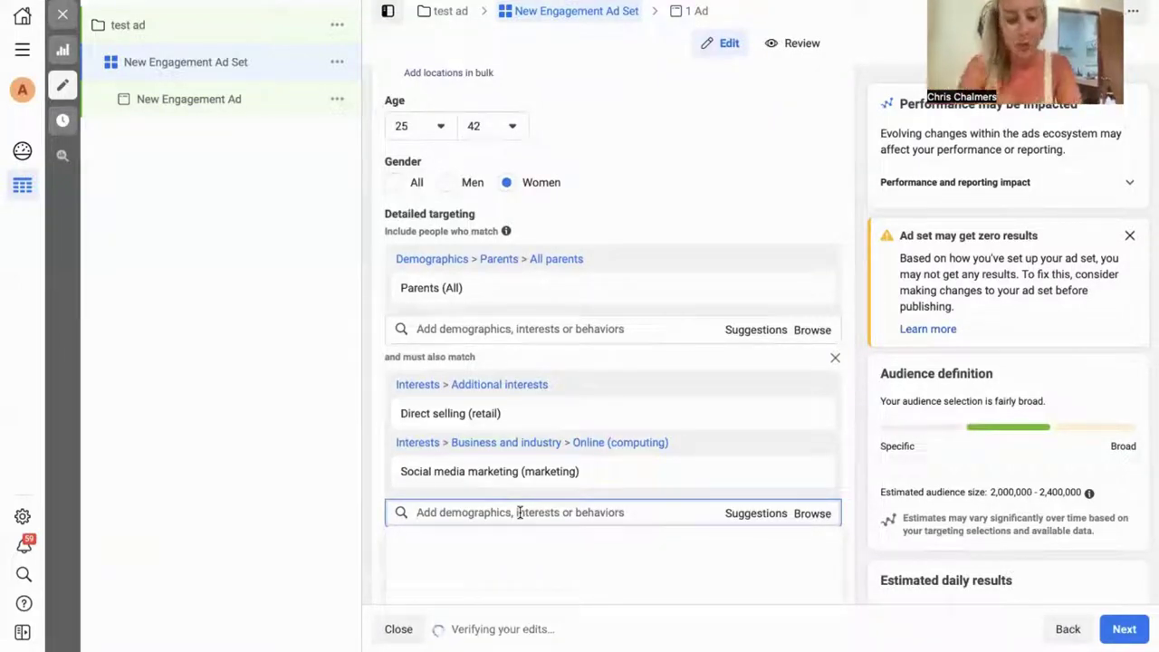
pyautogui.write('eric worre')
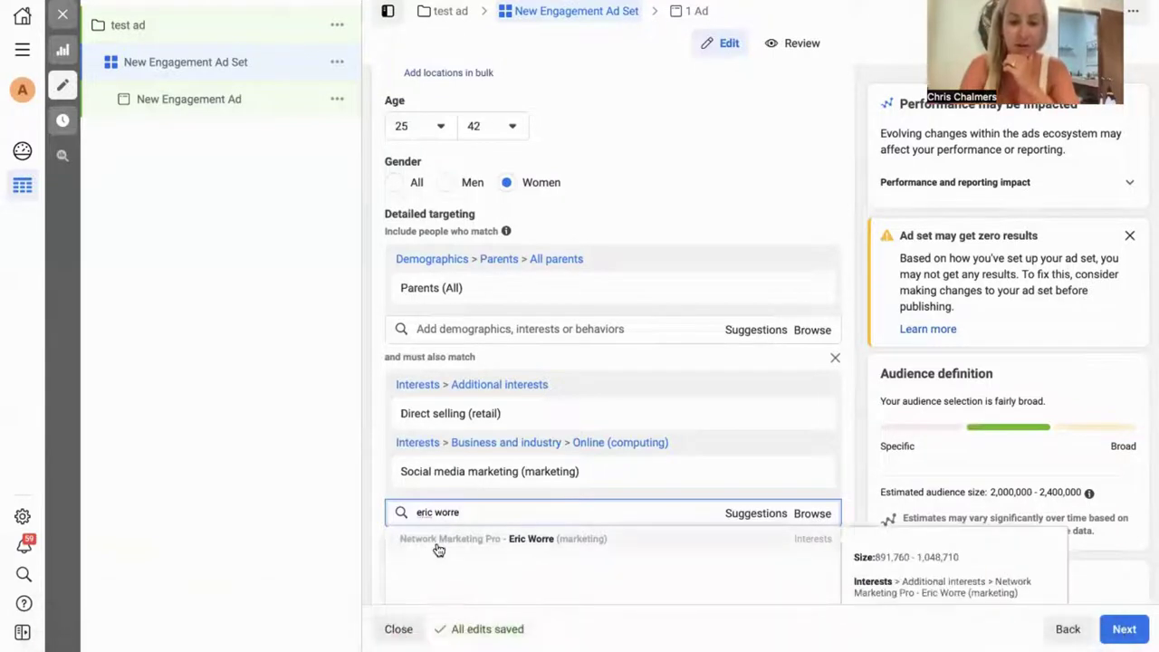
pyautogui.click(438, 547)
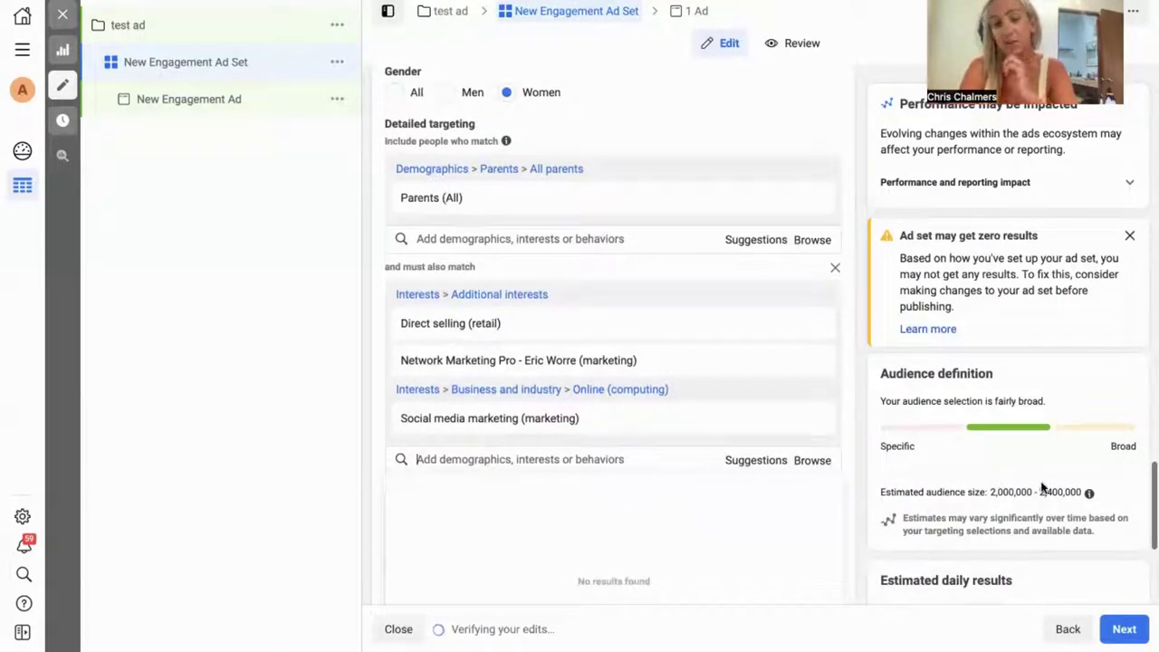
pyautogui.click(332, 308)
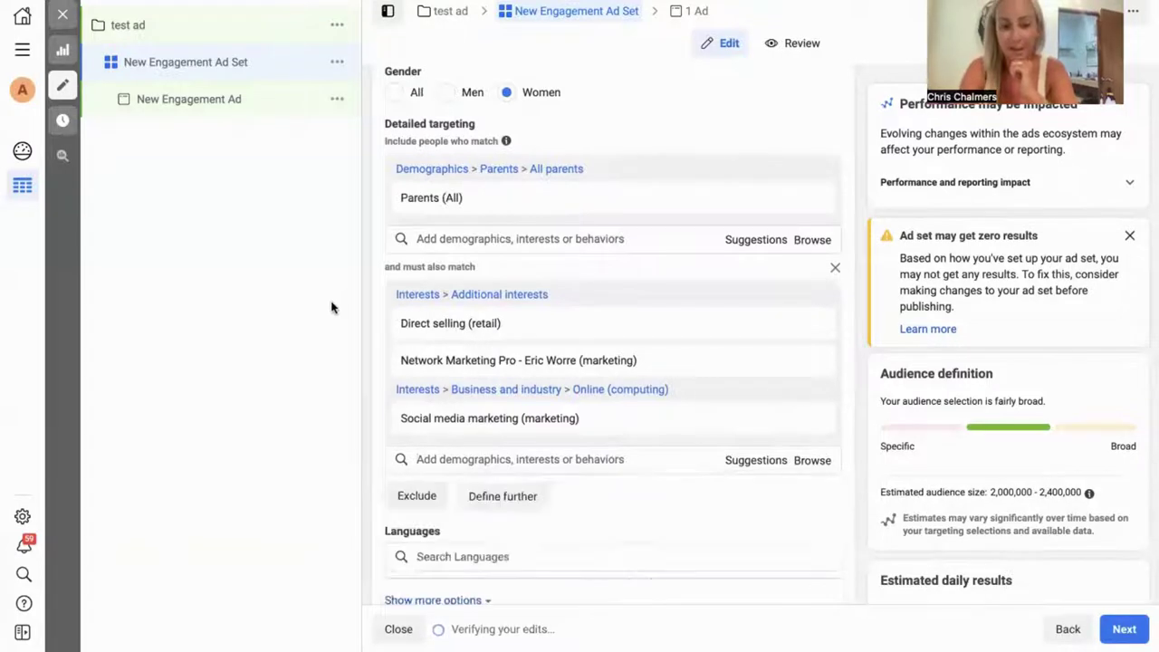
# - Narrow the audience with a second must-also-match group containing the interest Personal development (personal identity)
pyautogui.click(529, 498)
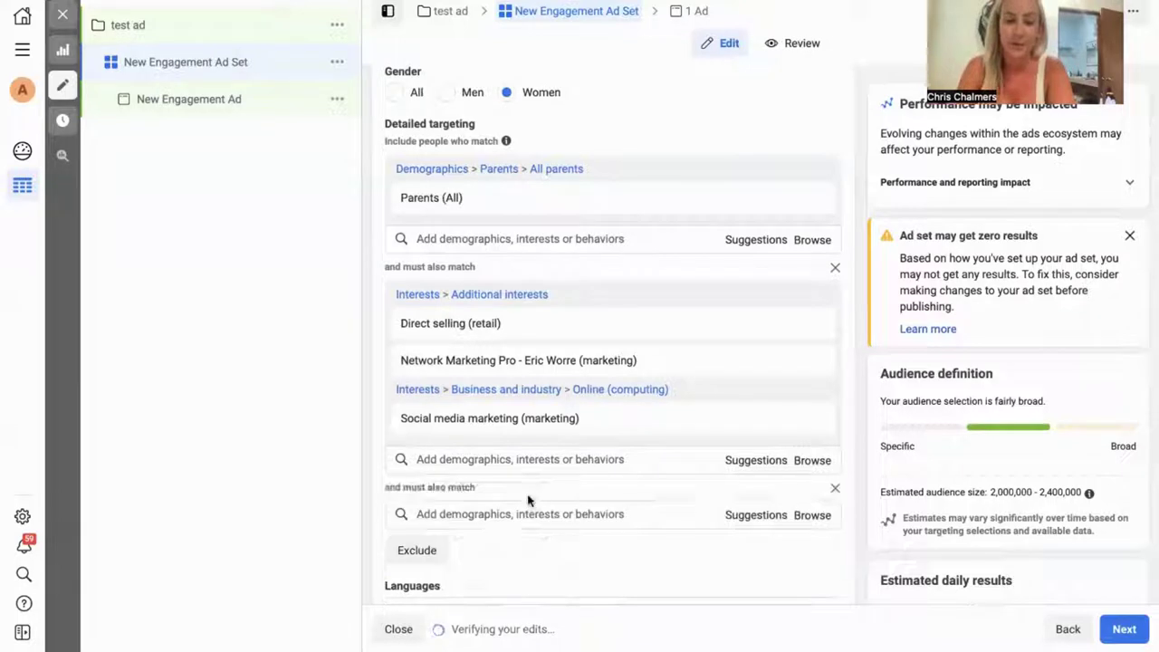
pyautogui.click(520, 513)
pyautogui.write('perons')
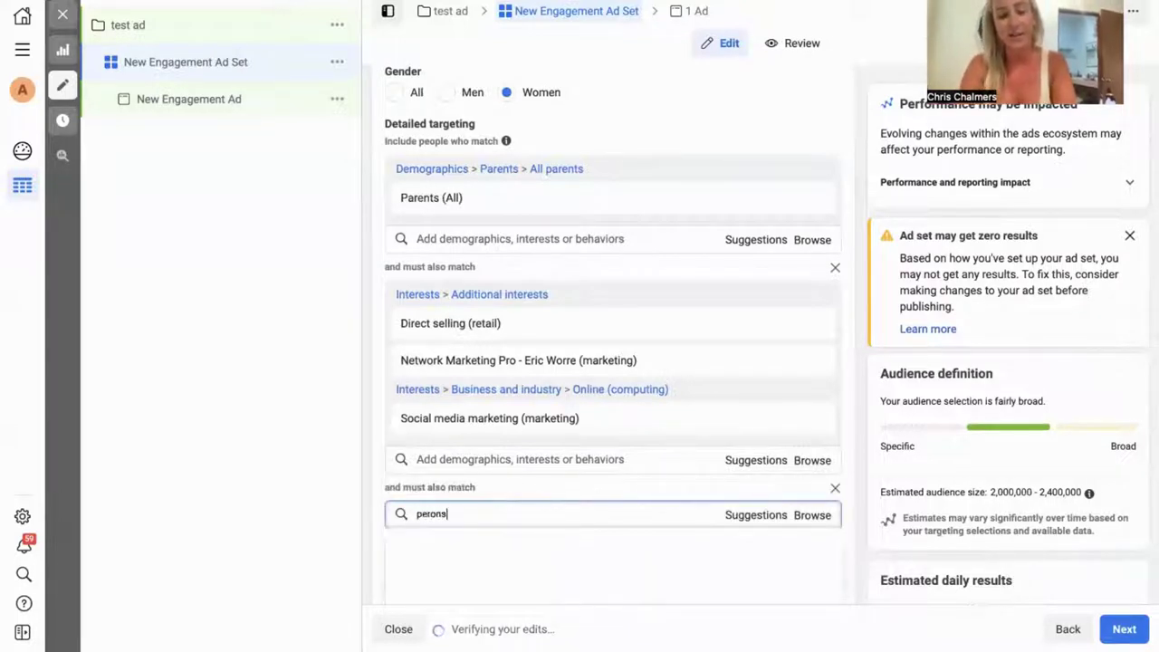
pyautogui.press('BackSpace')
pyautogui.write('son')
pyautogui.press('BackSpace')
pyautogui.press('BackSpace')
pyautogui.press('BackSpace')
pyautogui.press('BackSpace')
pyautogui.write('sonal develop')
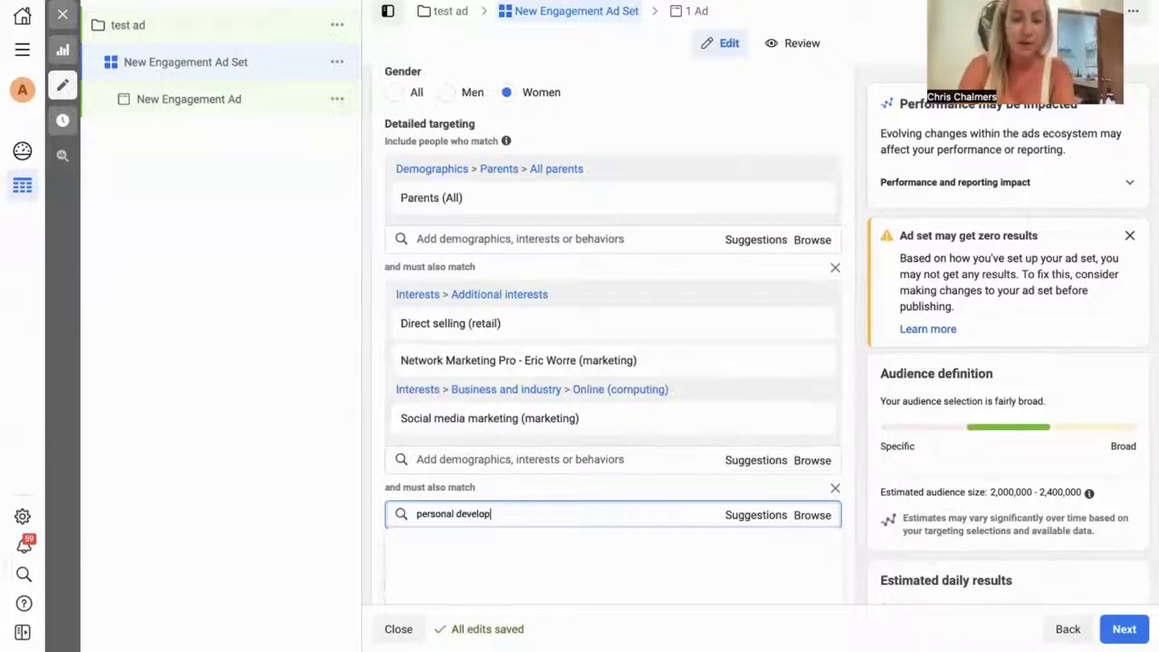
pyautogui.click(520, 557)
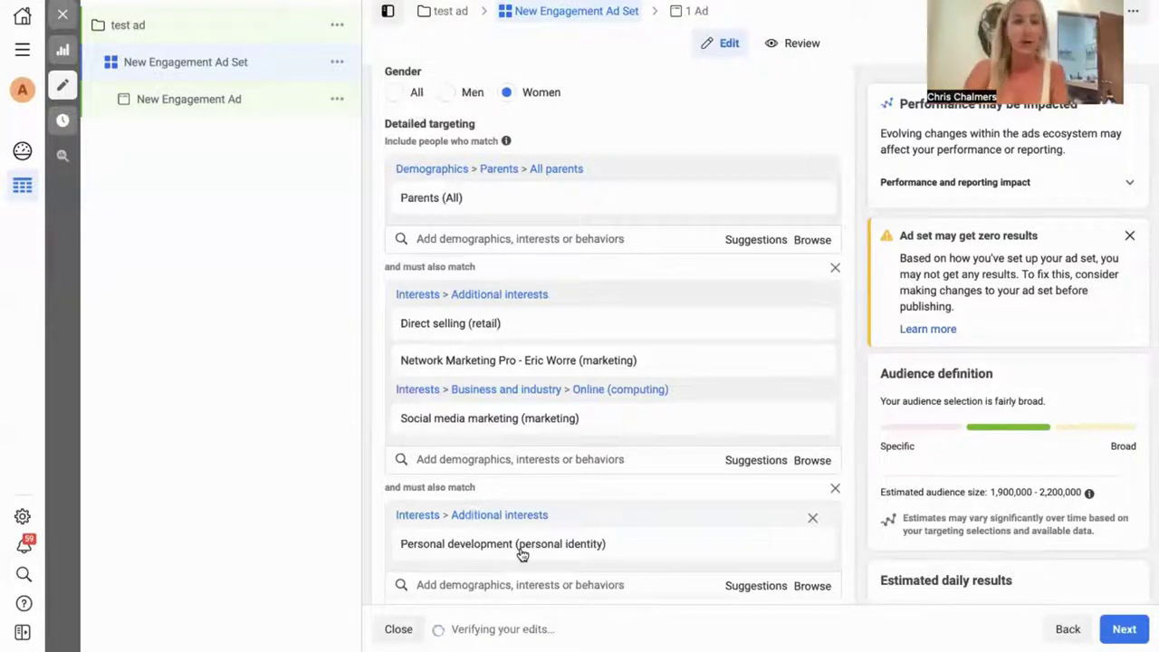
# - Set the audience language to English (All)
pyautogui.moveTo(504, 142)
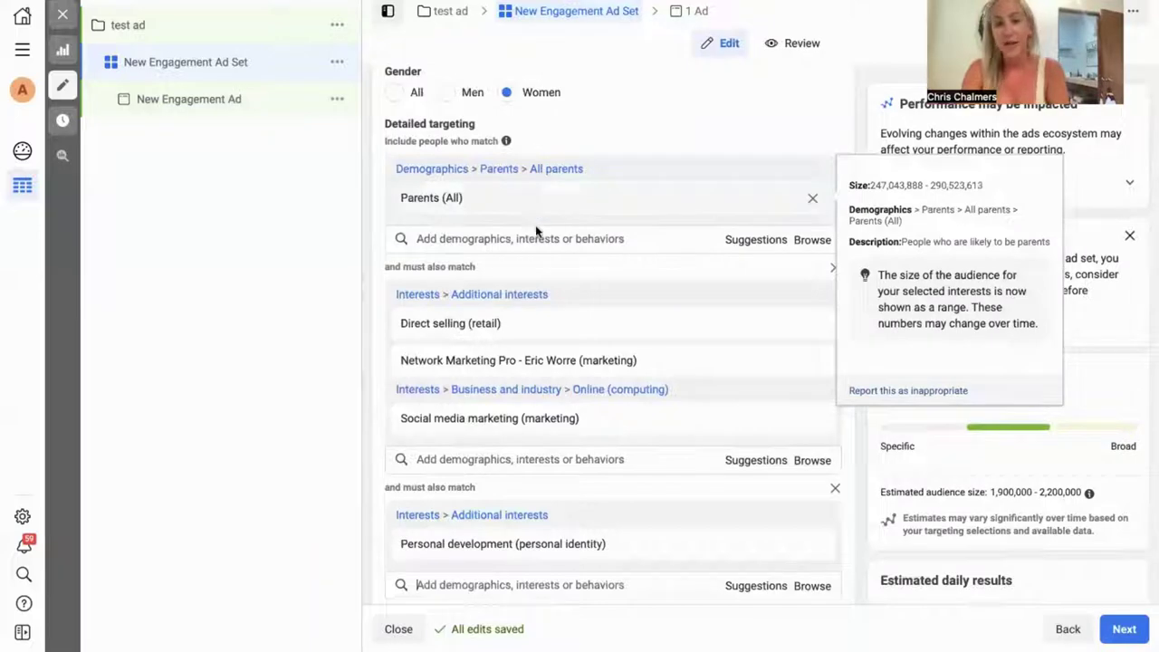
pyautogui.moveTo(522, 331)
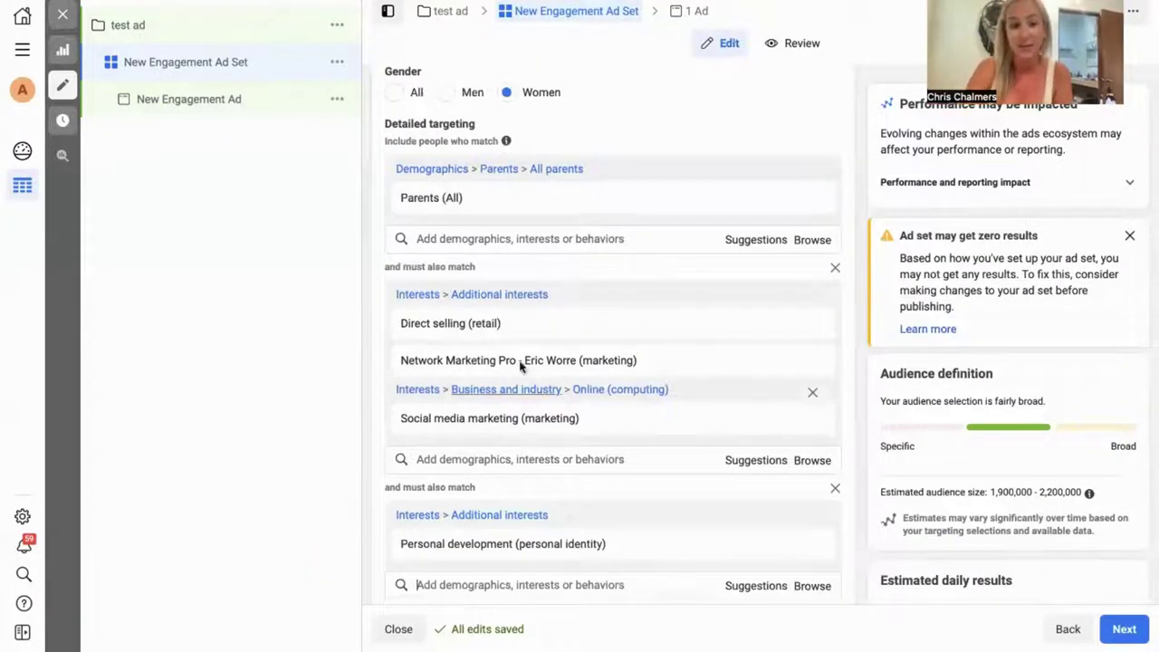
pyautogui.moveTo(506, 417)
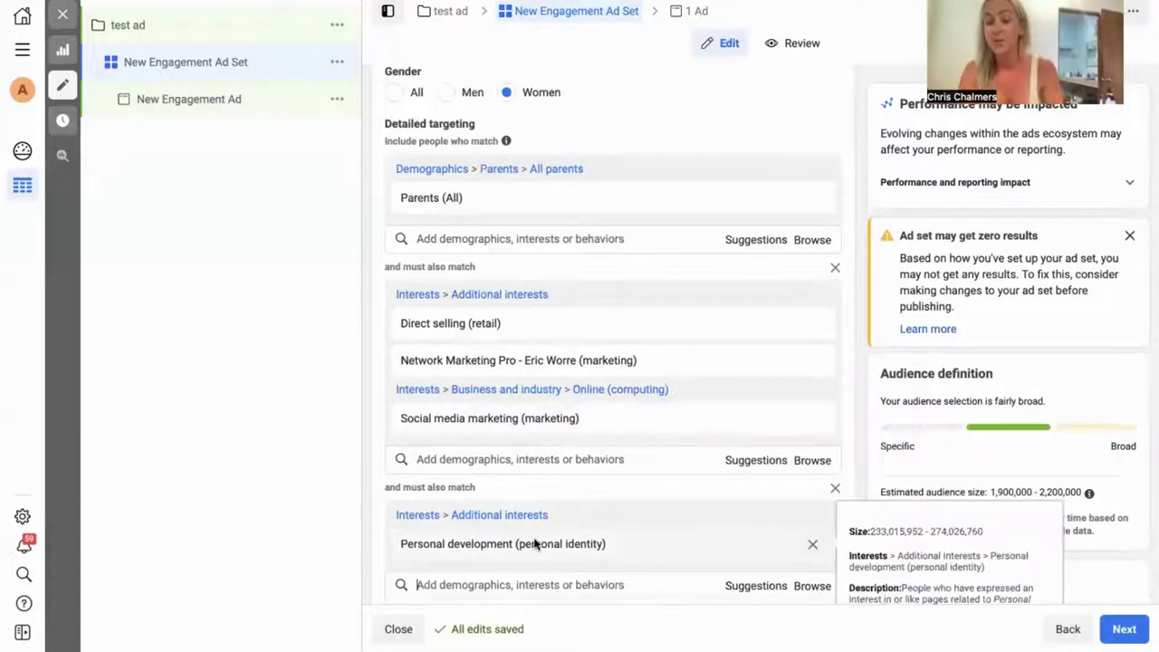
pyautogui.scroll(-1, 532, 544)
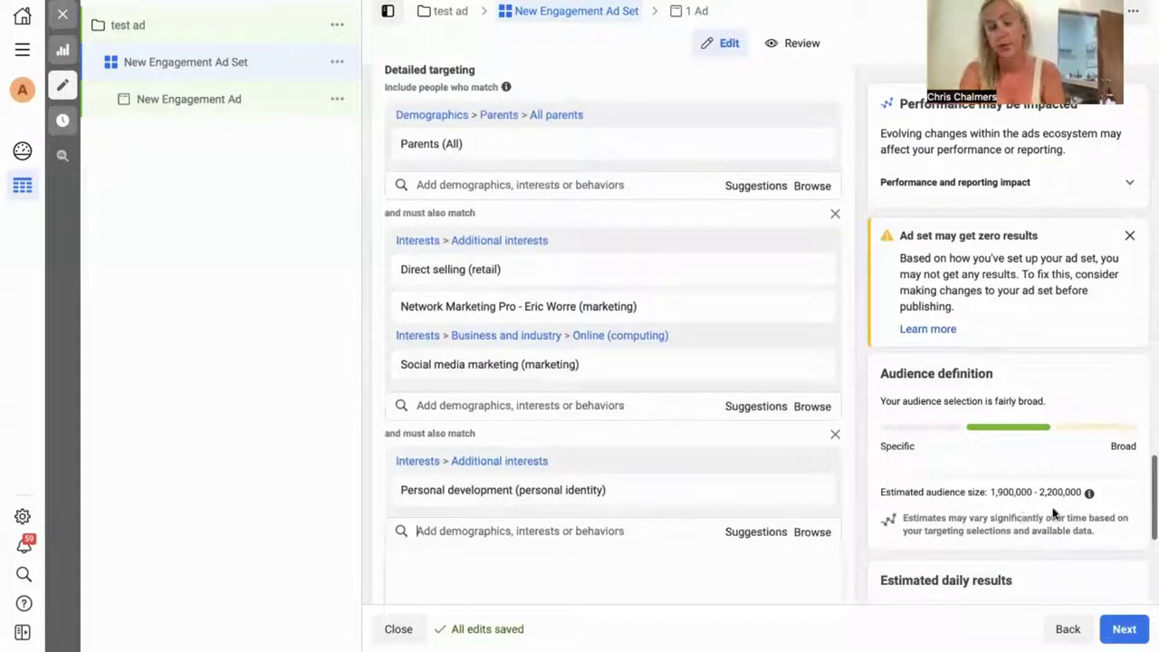
pyautogui.scroll(-3, 745, 443)
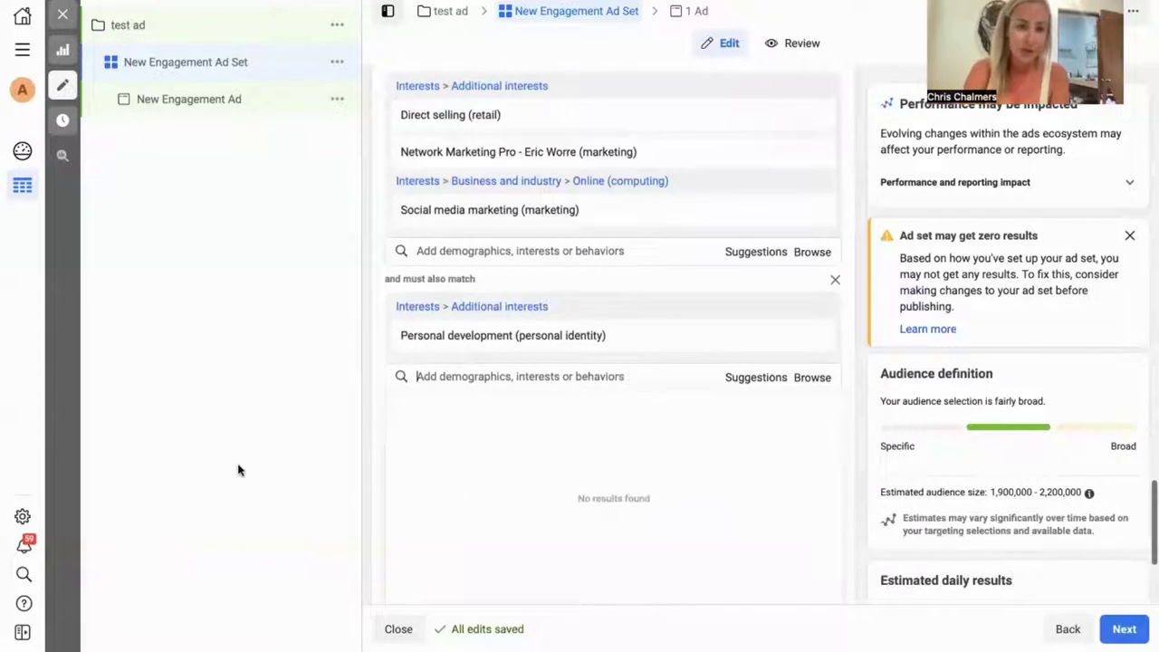
pyautogui.click(453, 471)
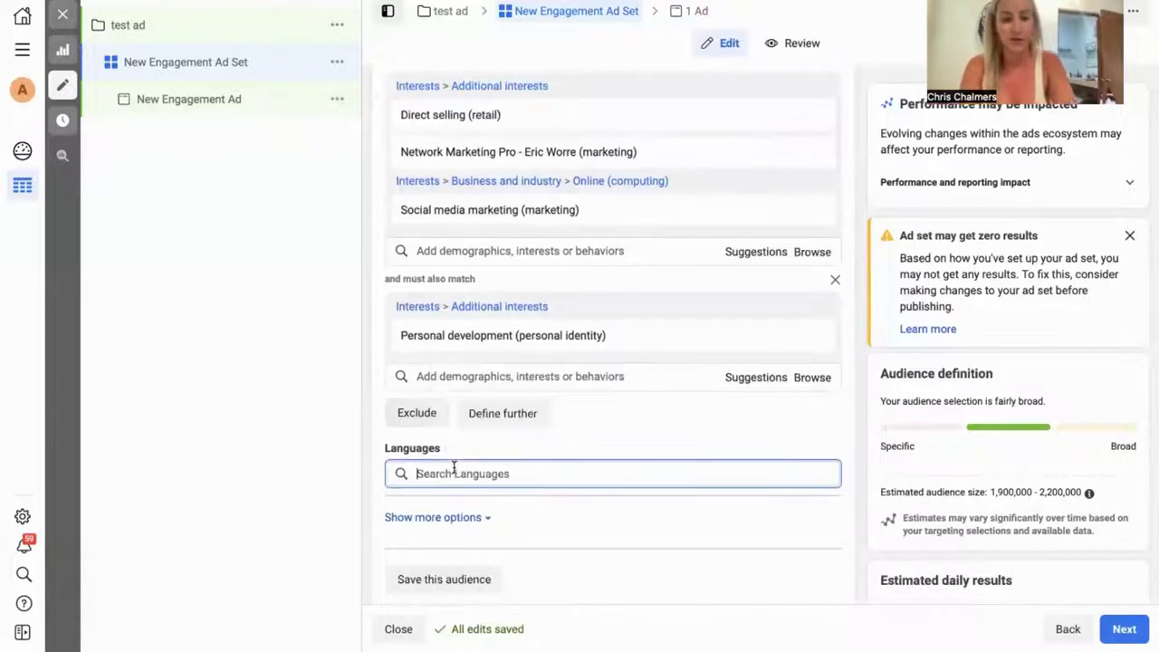
pyautogui.write('english')
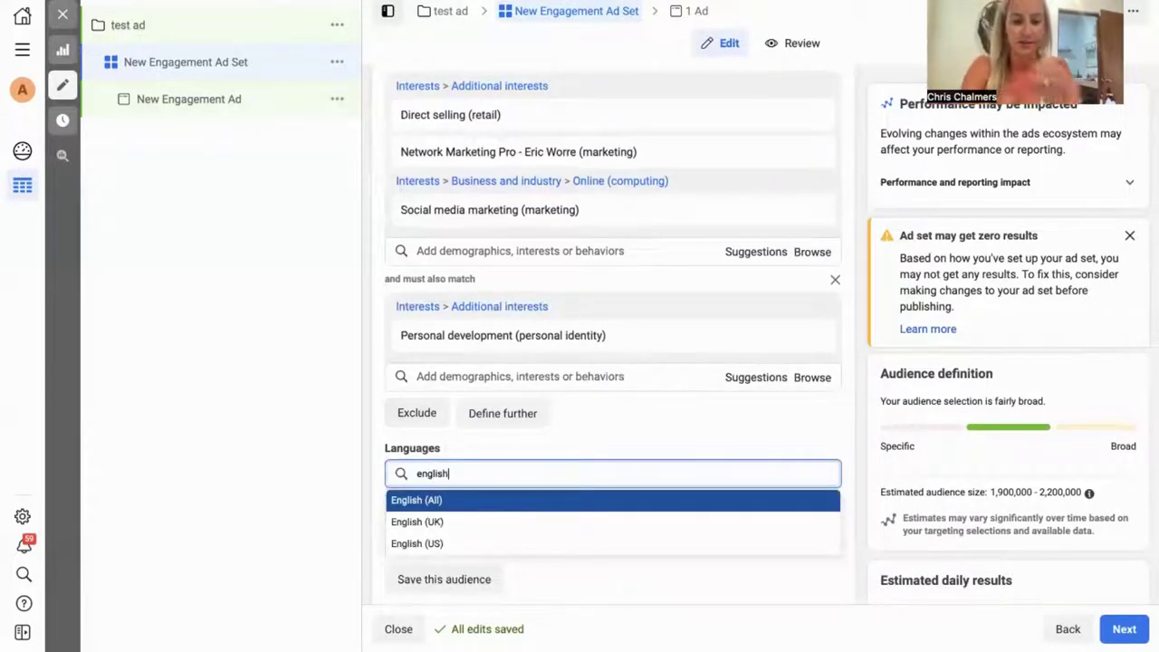
pyautogui.click(442, 501)
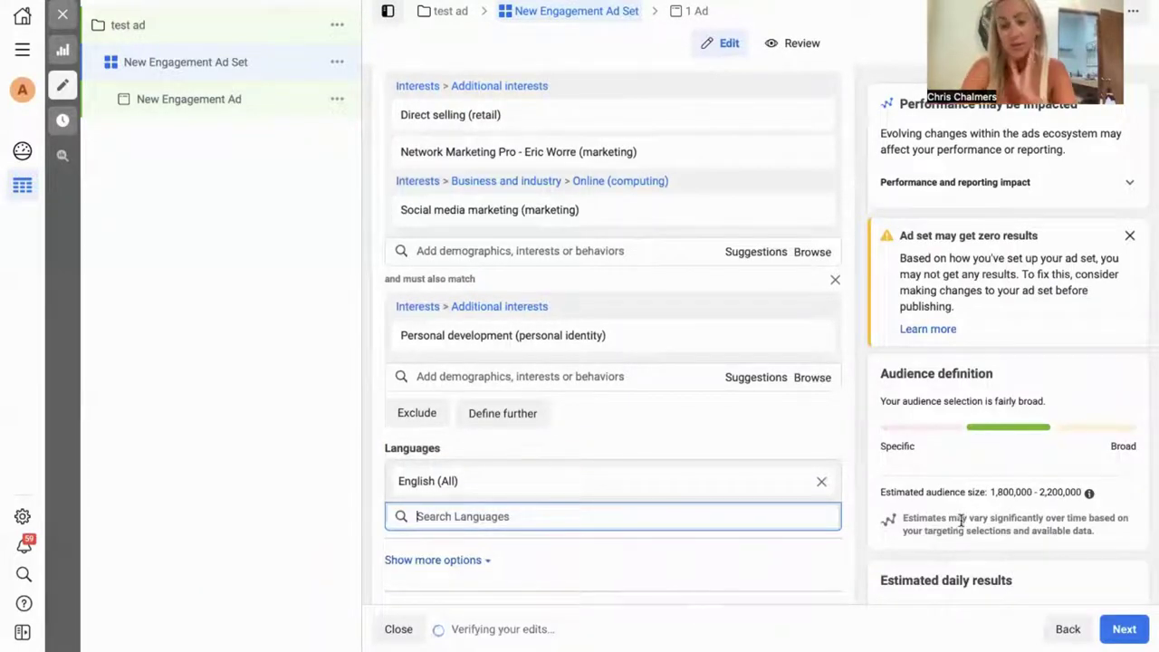
# - Review the ad set's audience definition, estimated daily results, placements and chosen detailed targeting
pyautogui.scroll(-3, 961, 521)
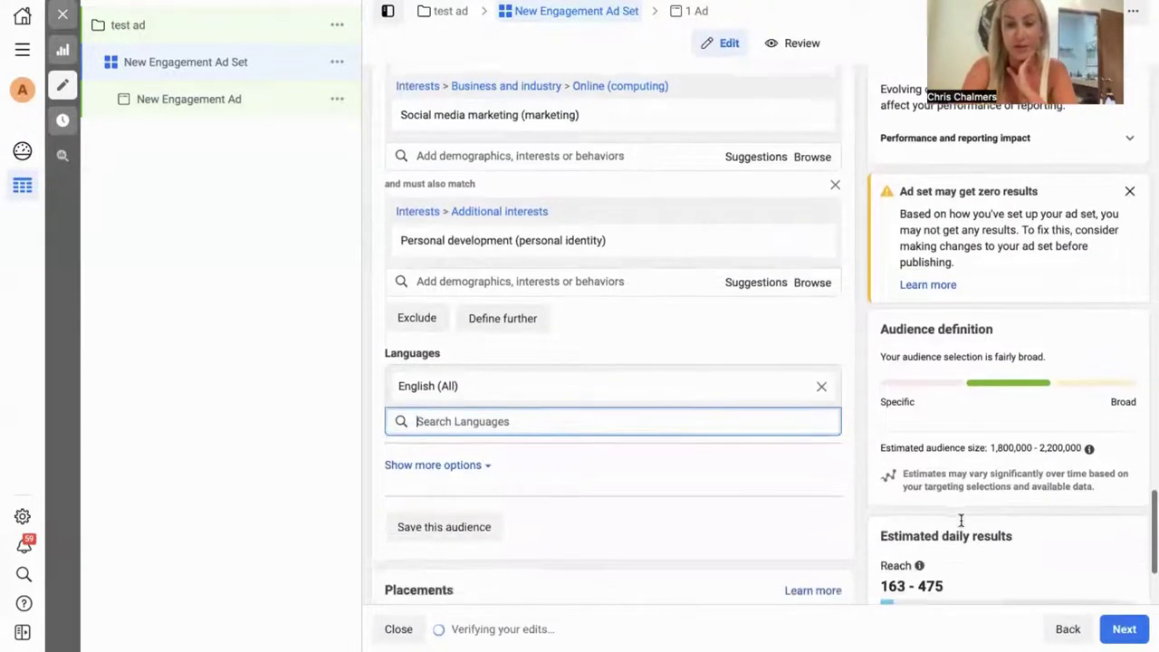
pyautogui.scroll(-4, 961, 521)
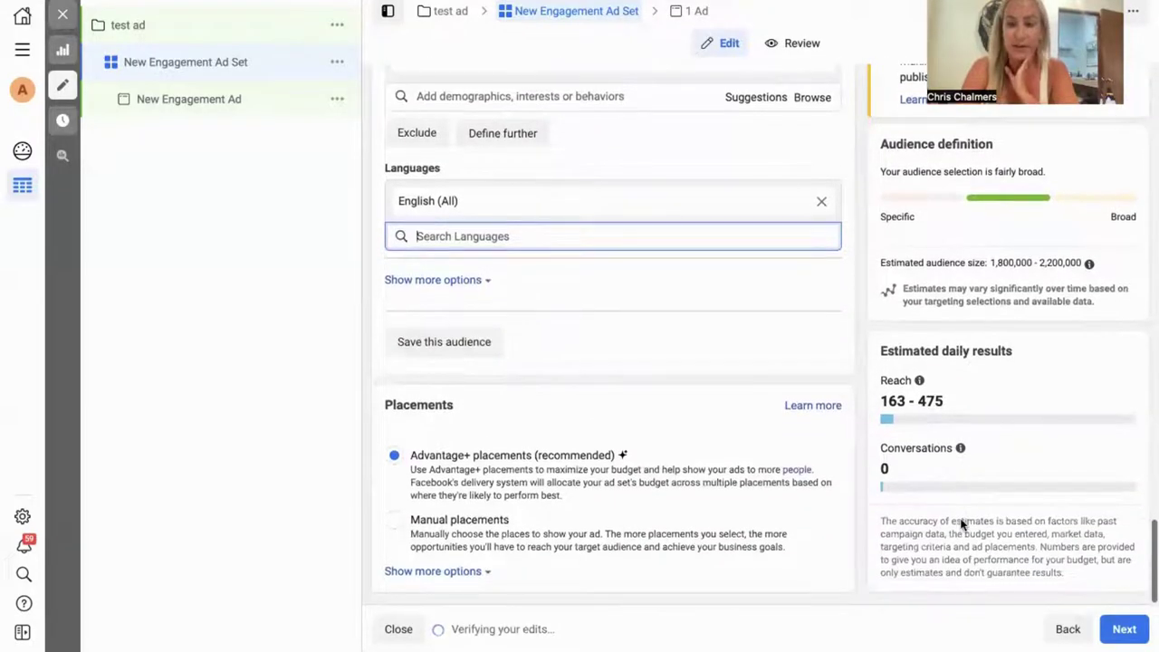
pyautogui.scroll(1, 960, 521)
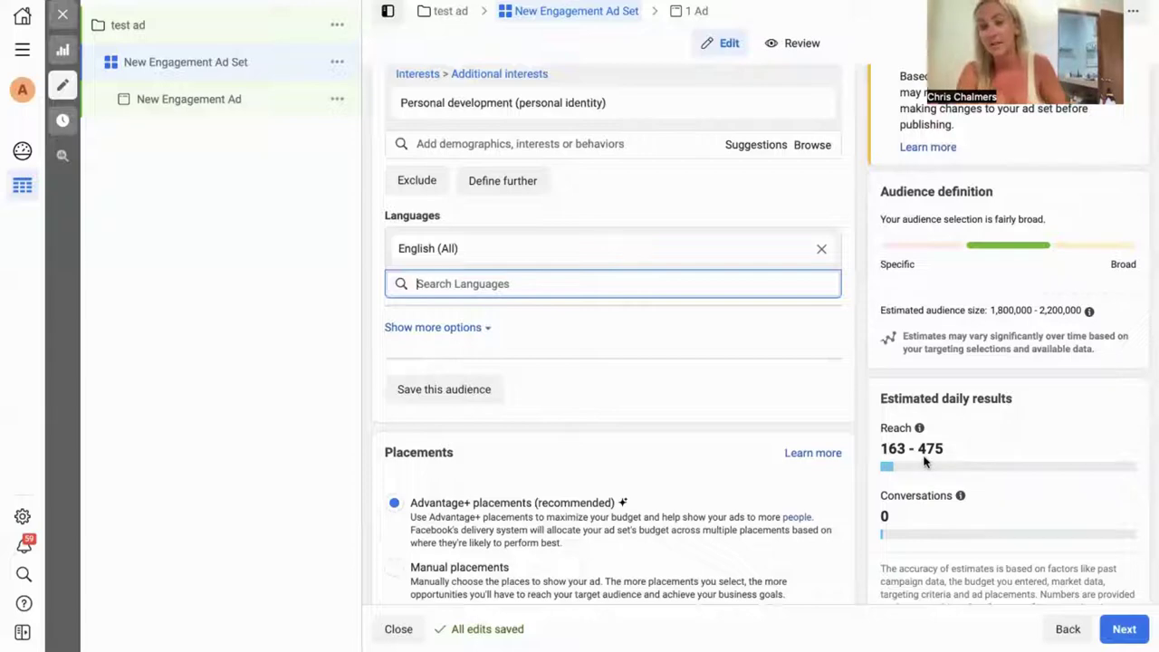
pyautogui.scroll(5, 773, 331)
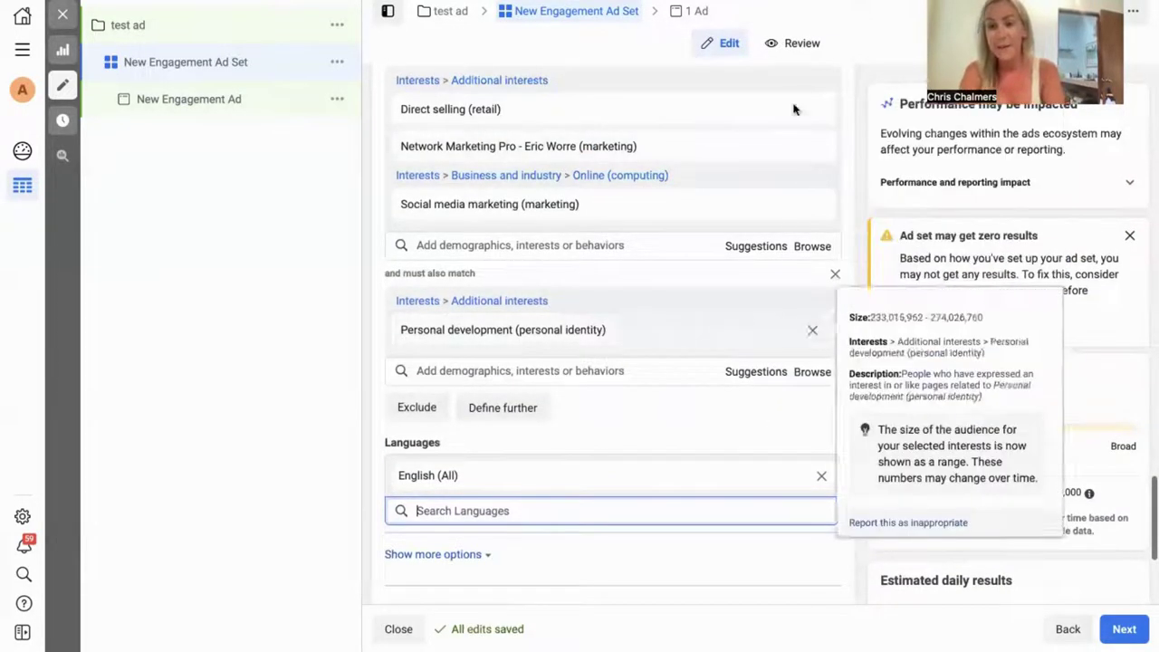
pyautogui.moveTo(632, 347)
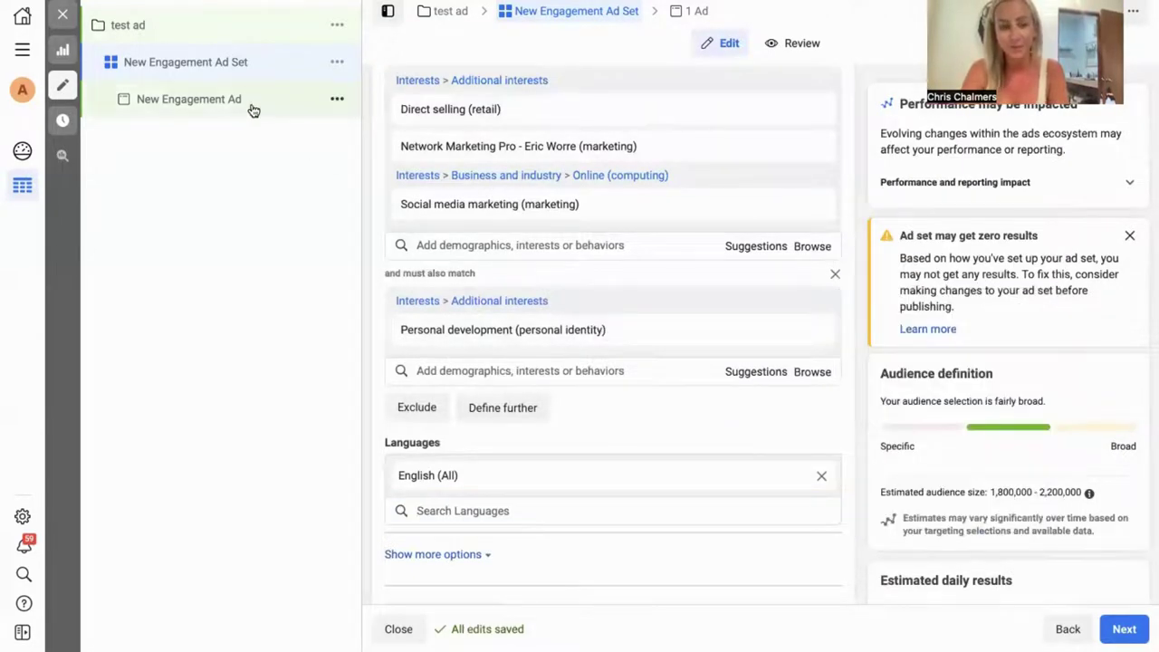
# - Open the New Engagement Ad and review its identity settings and feed preview
pyautogui.click(255, 110)
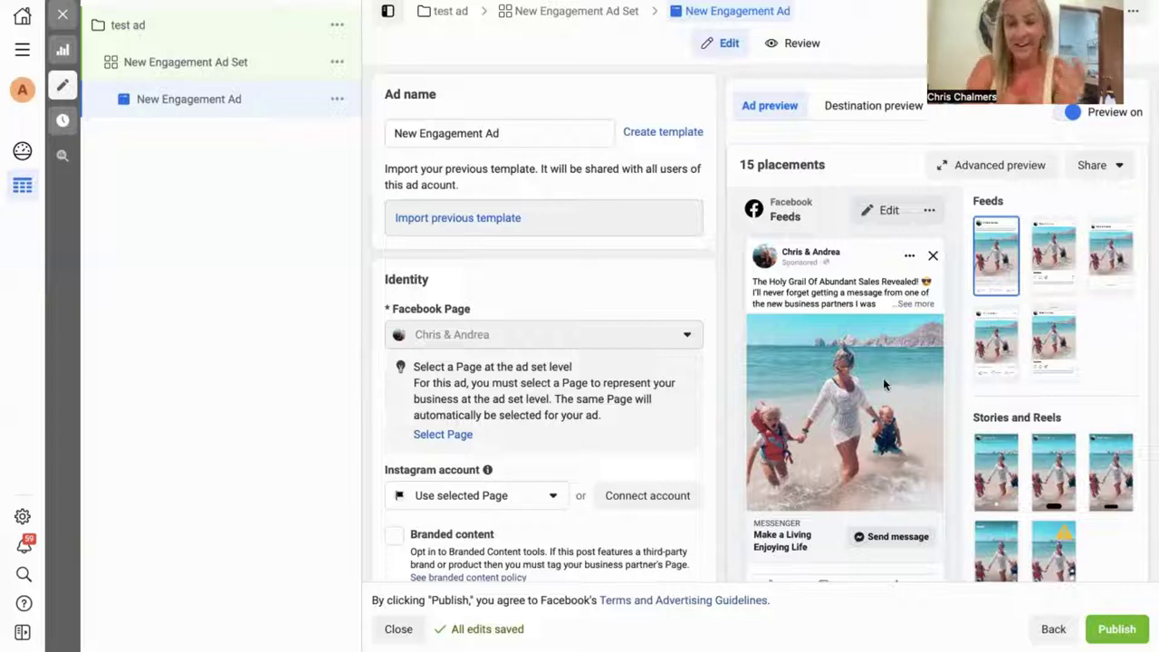
pyautogui.scroll(-1, 851, 443)
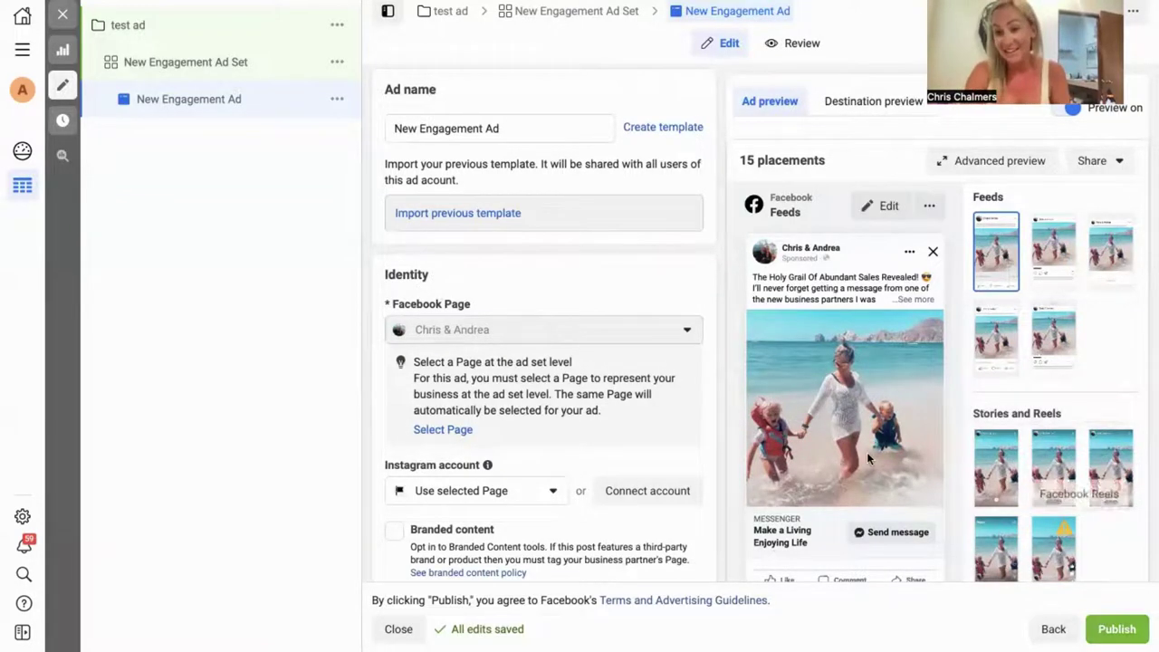
pyautogui.scroll(-1, 867, 451)
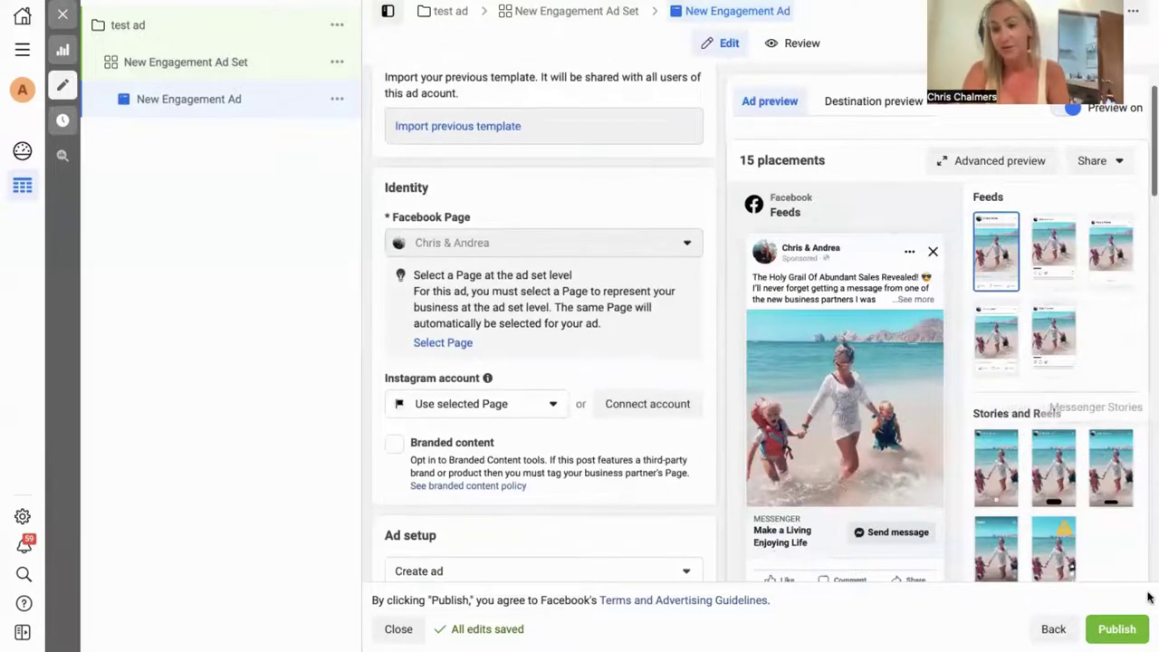